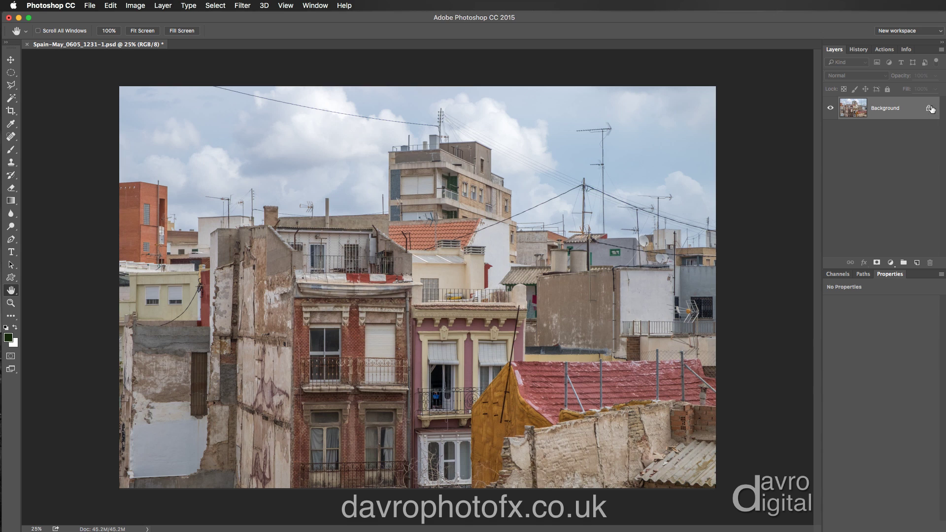
Convert the Background layer to a smart object and open it in the HDR Efex Pro 2 filter
{"action": "right_click", "coordinate": [869, 103]}
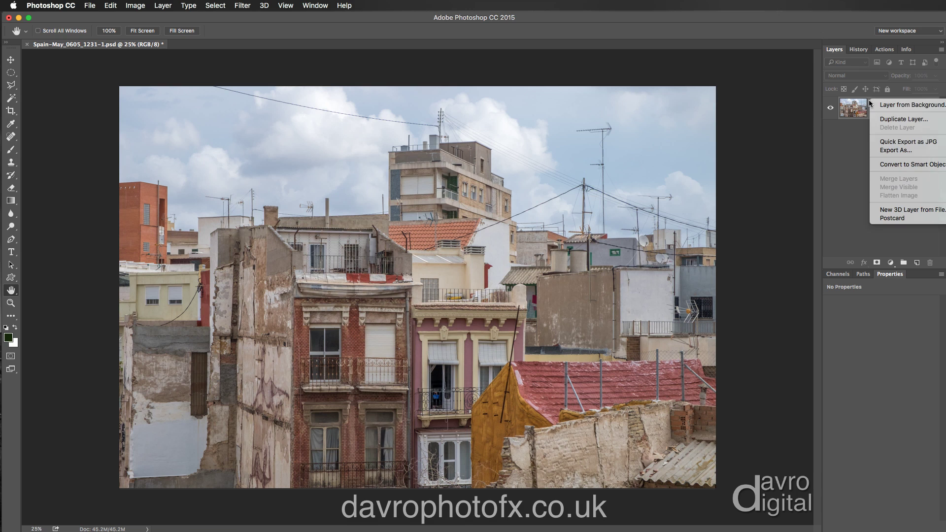
{"action": "left_click", "coordinate": [889, 164]}
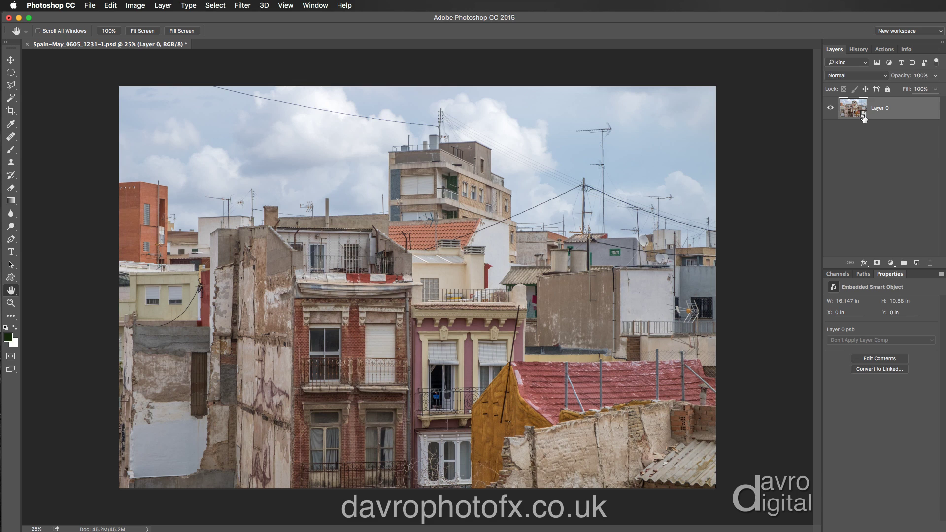
{"action": "left_click", "coordinate": [245, 5]}
{"action": "mouse_move", "coordinate": [289, 227]}
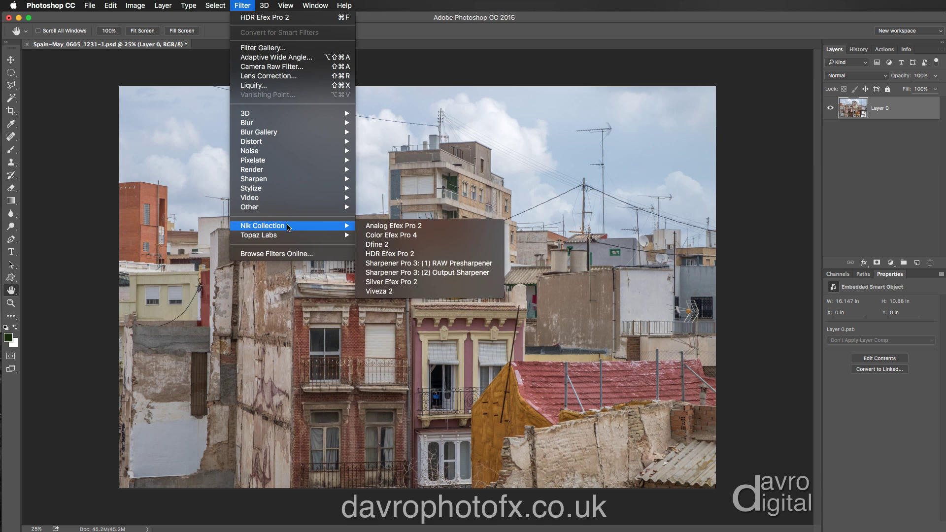
{"action": "left_click", "coordinate": [394, 255]}
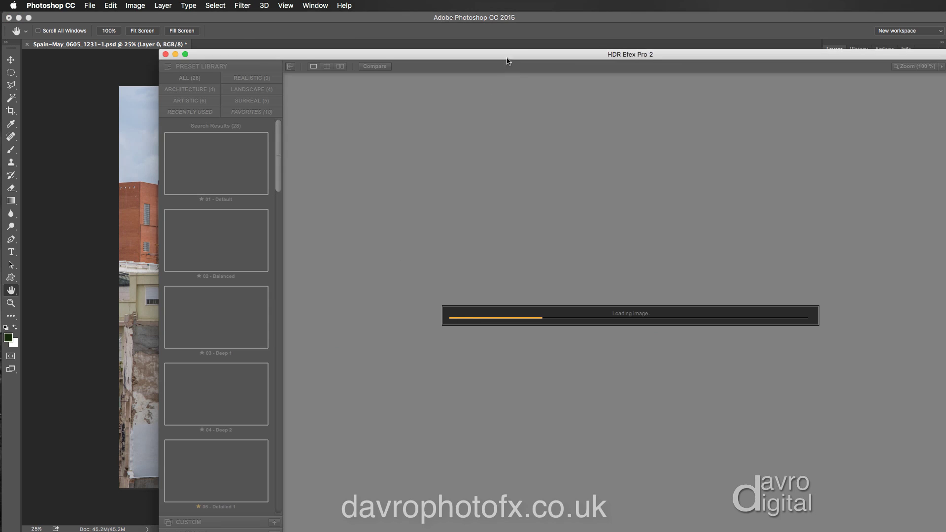
{"action": "left_click_drag", "start_coordinate": [495, 51], "coordinate": [353, 17]}
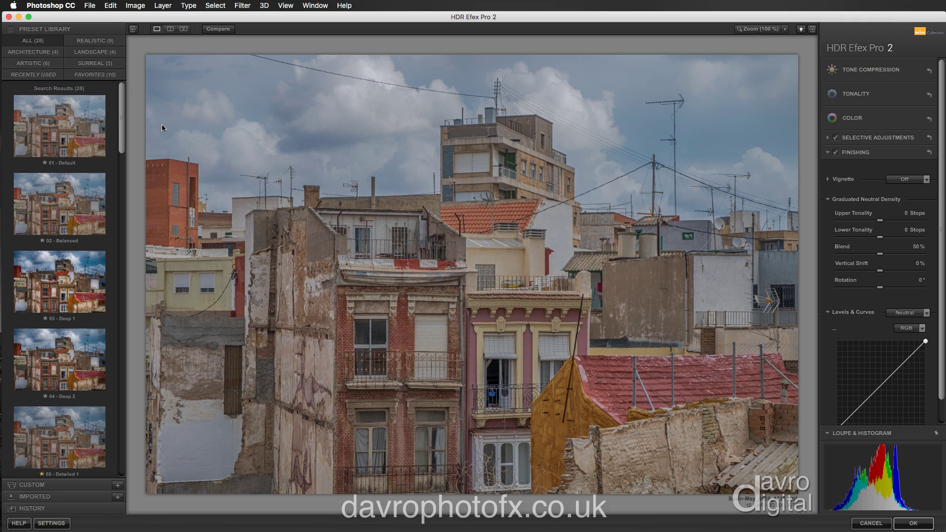
Hide the preset library and apply the Film (EV +1) preset for Levels & Curves
{"action": "left_click", "coordinate": [132, 29]}
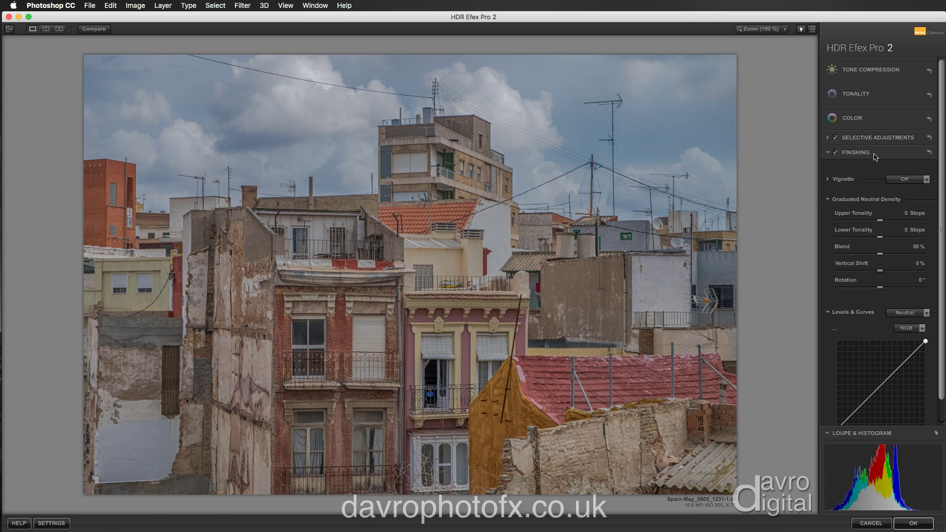
{"action": "left_click", "coordinate": [915, 314]}
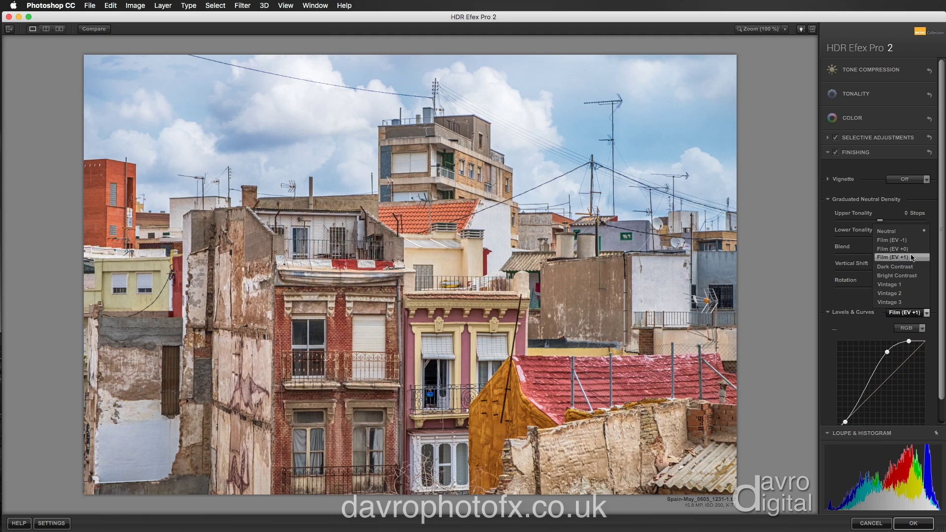
{"action": "left_click", "coordinate": [912, 257]}
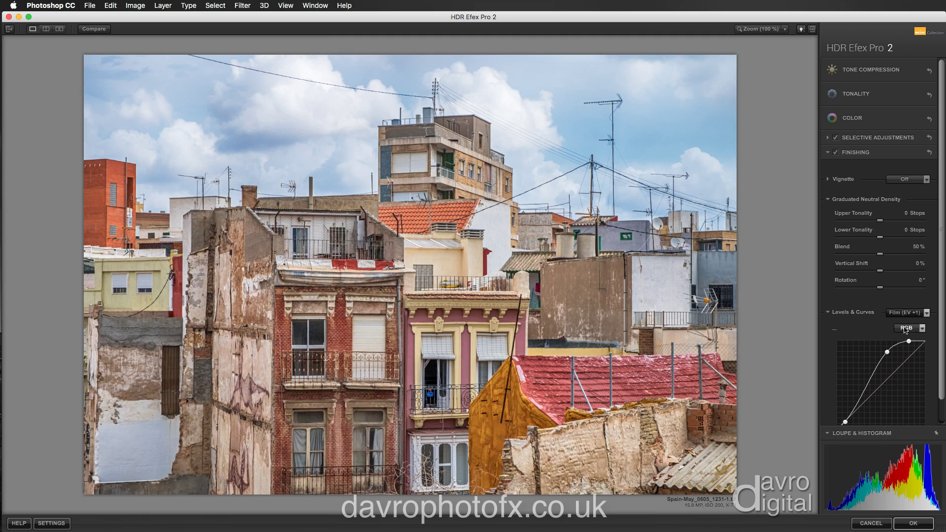
Nudge the highlight point of the RGB tone curve slightly upward
{"action": "scroll", "coordinate": [942, 344], "scroll_direction": "down", "scroll_amount": 1}
{"action": "left_click_drag", "start_coordinate": [942, 344], "coordinate": [942, 364]}
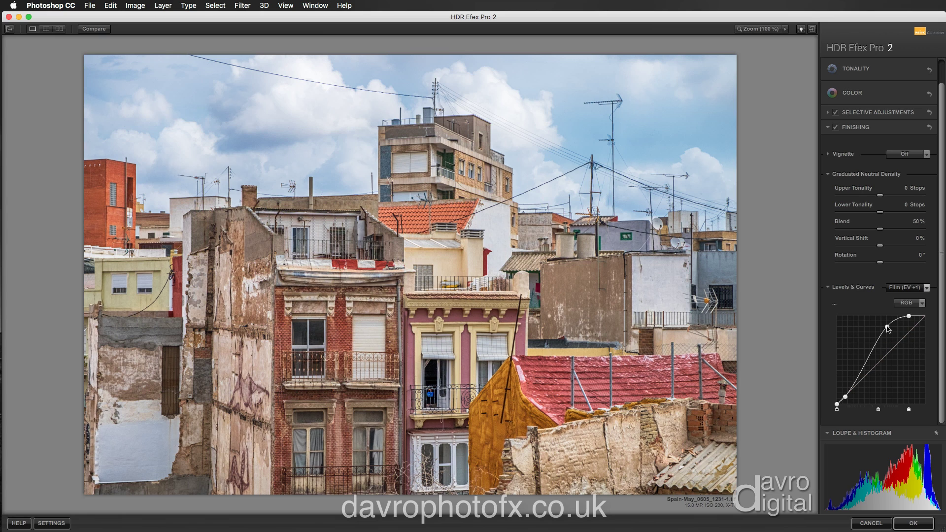
{"action": "left_click_drag", "start_coordinate": [887, 327], "coordinate": [887, 328]}
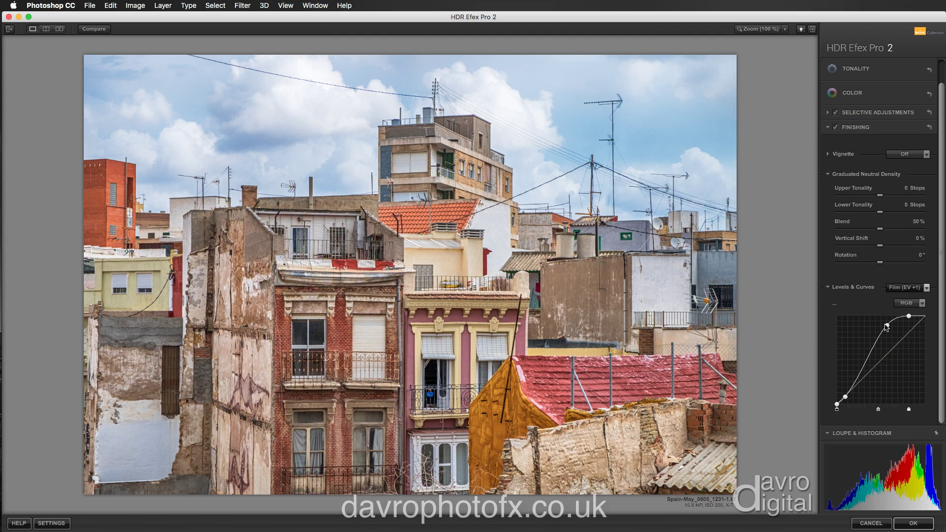
Try the Strong depth in the Tone Compression HDR method and return it to Subtle
{"action": "scroll", "coordinate": [886, 325], "scroll_direction": "up", "scroll_amount": 3}
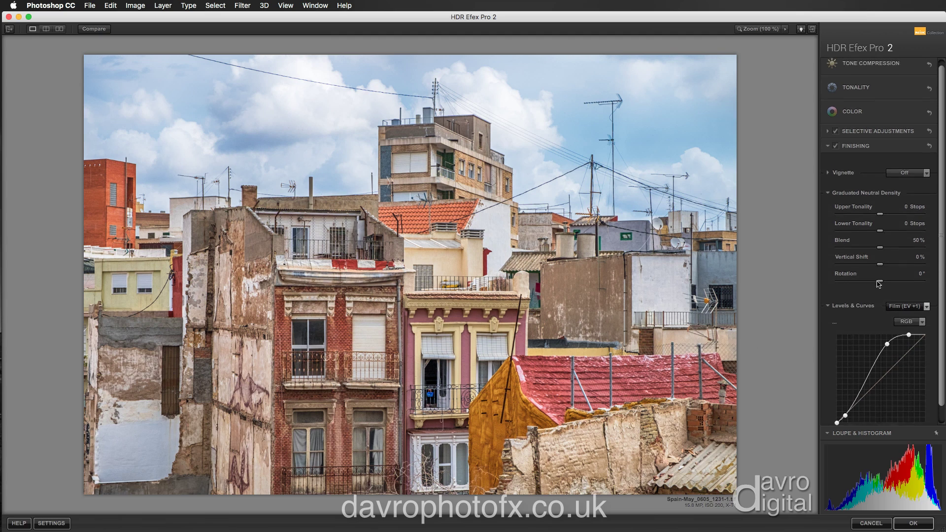
{"action": "left_click", "coordinate": [861, 71]}
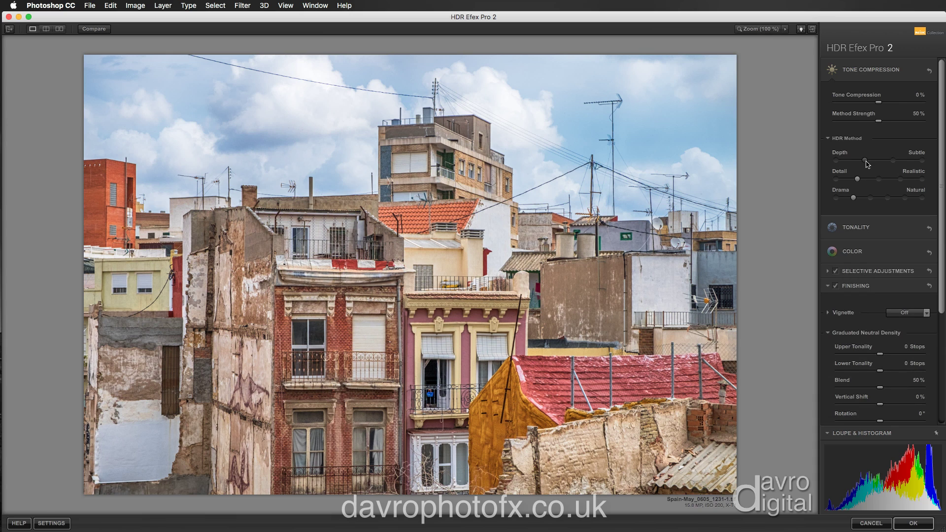
{"action": "left_click", "coordinate": [922, 161]}
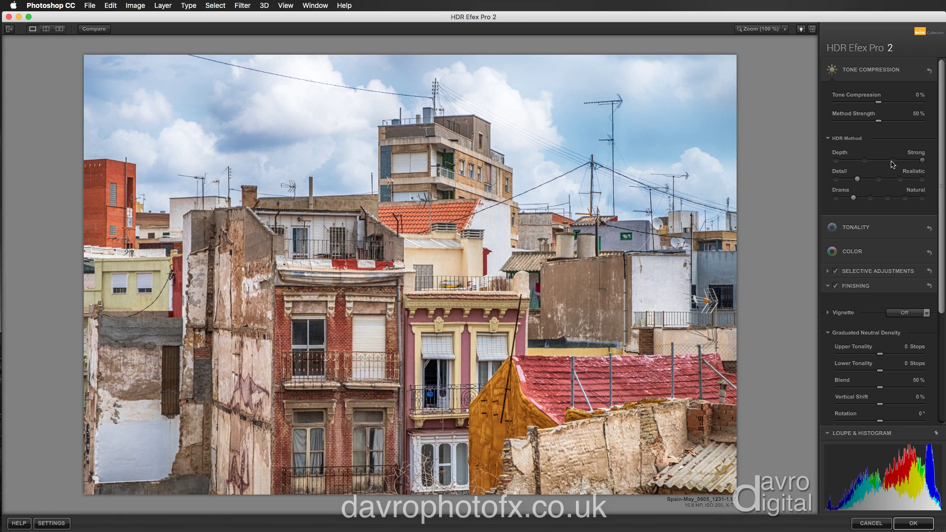
{"action": "left_click", "coordinate": [893, 161]}
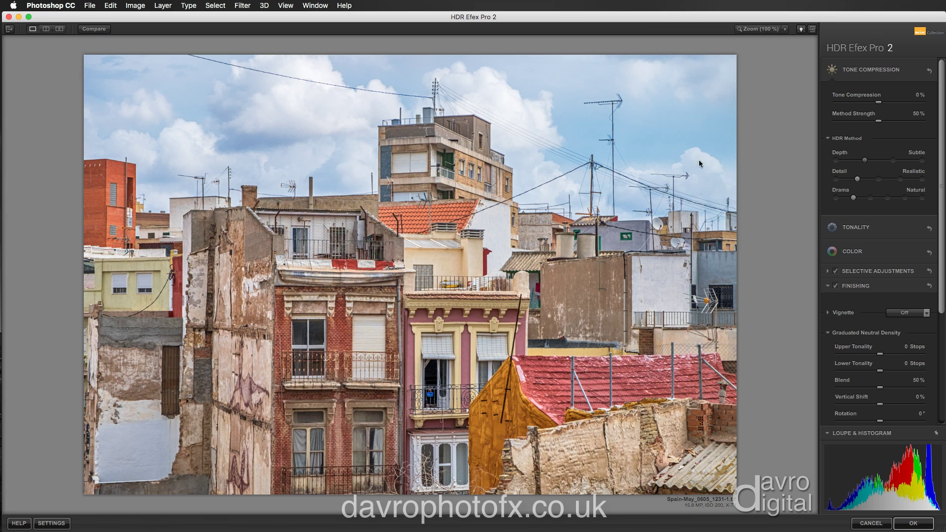
Try the Accentuated detail and a stronger drama in the HDR method, returning them to Realistic and Natural
{"action": "left_click", "coordinate": [877, 179]}
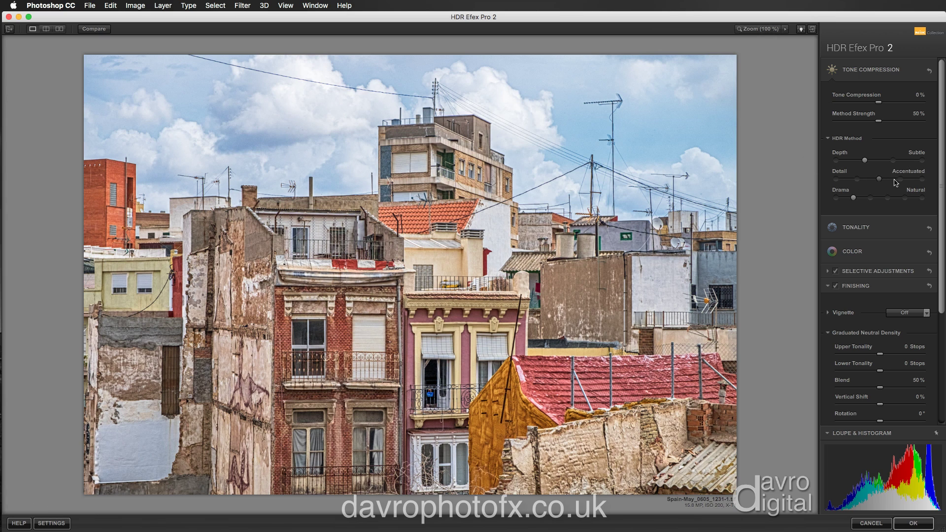
{"action": "left_click", "coordinate": [899, 181]}
{"action": "left_click_drag", "start_coordinate": [900, 181], "coordinate": [860, 182]}
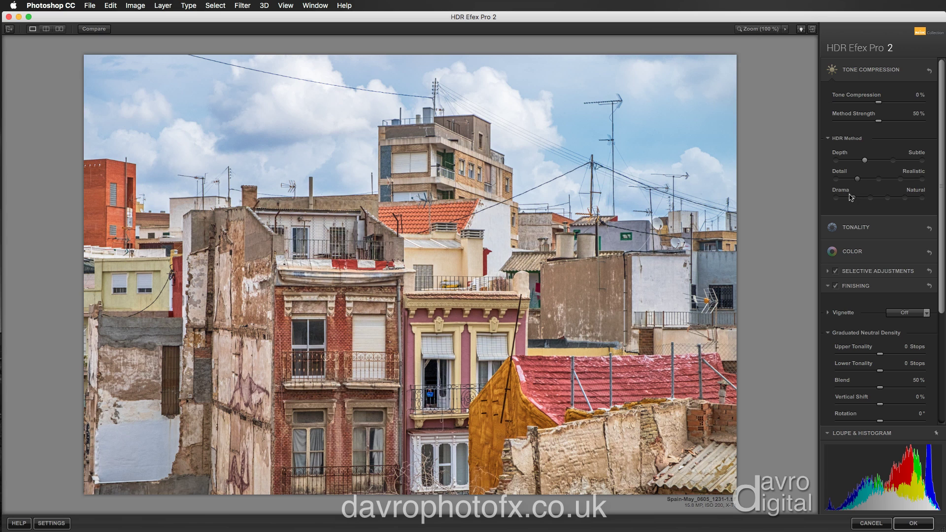
{"action": "left_click", "coordinate": [873, 199]}
{"action": "left_click_drag", "start_coordinate": [874, 199], "coordinate": [855, 199]}
Compare a method strength of 89% with a low one, settle slightly above 23%, and close the Tone Compression settings
{"action": "left_click_drag", "start_coordinate": [881, 123], "coordinate": [914, 125]}
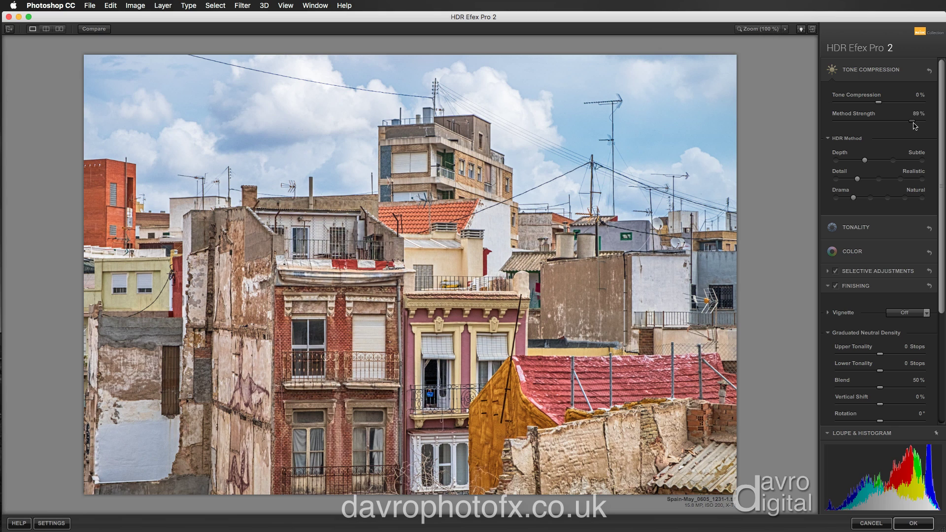
{"action": "left_click", "coordinate": [856, 121]}
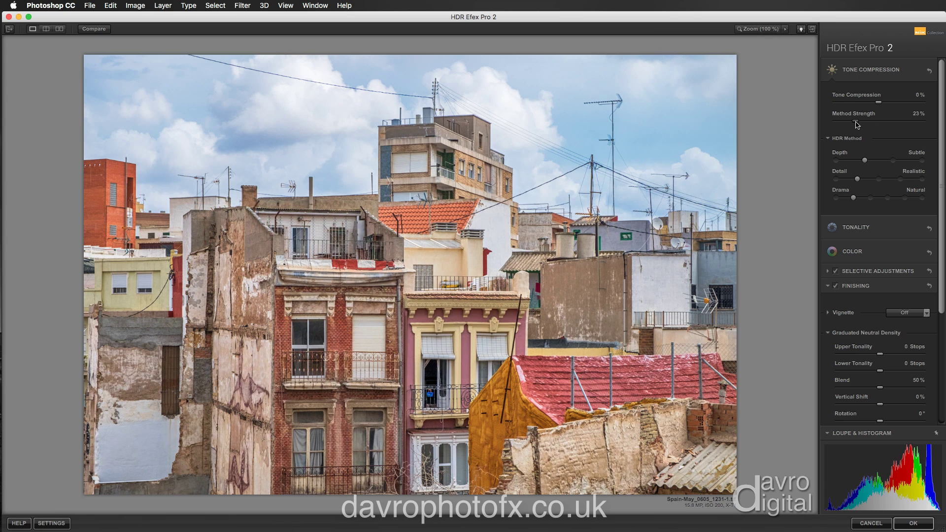
{"action": "left_click_drag", "start_coordinate": [856, 123], "coordinate": [860, 124]}
{"action": "left_click", "coordinate": [859, 73]}
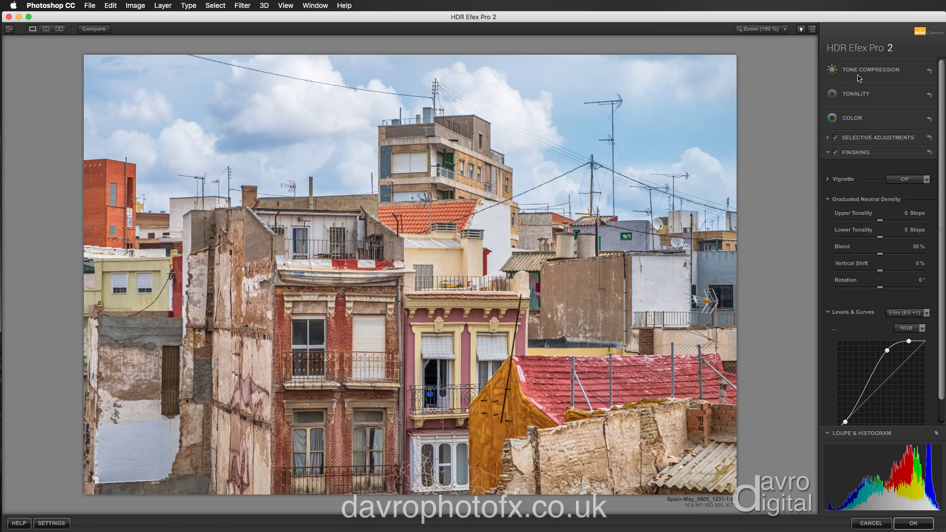
In the Tonality settings, raise Shadows to 51% and lower Highlights to a little below -14%
{"action": "left_click", "coordinate": [857, 94]}
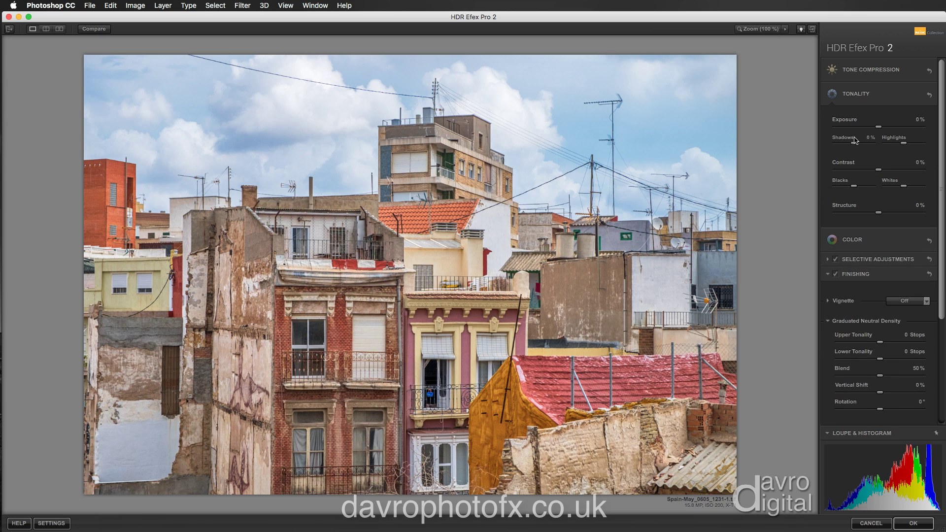
{"action": "mouse_move", "coordinate": [905, 146]}
{"action": "mouse_move", "coordinate": [859, 146]}
{"action": "left_click_drag", "start_coordinate": [854, 145], "coordinate": [868, 148]}
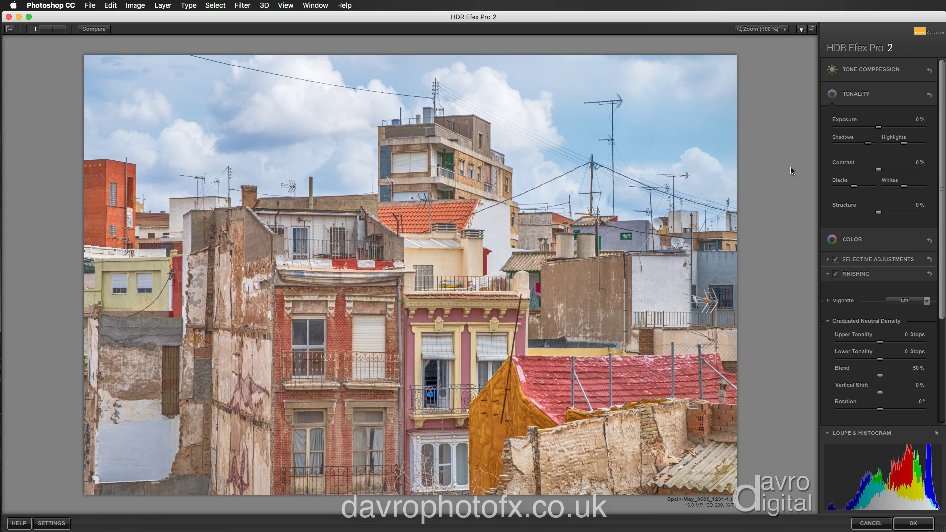
{"action": "mouse_move", "coordinate": [866, 144]}
{"action": "left_click_drag", "start_coordinate": [865, 145], "coordinate": [862, 144]}
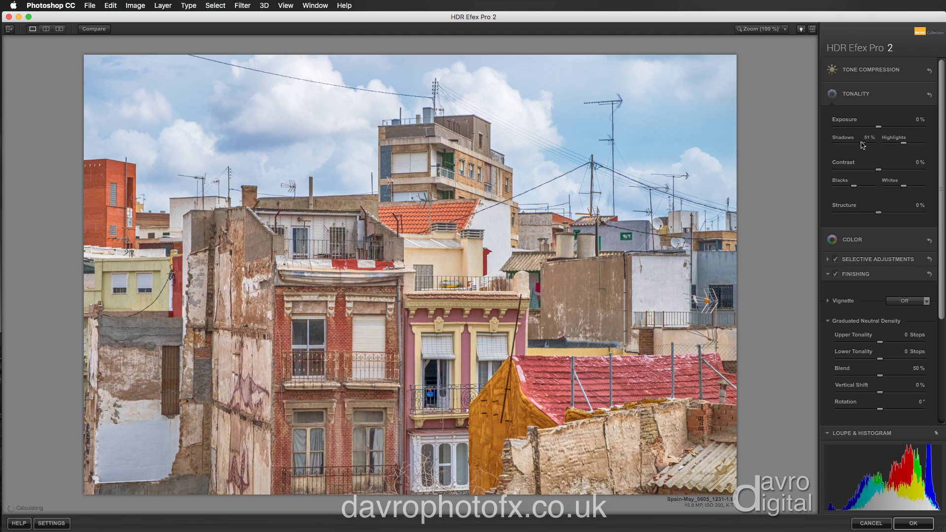
{"action": "mouse_move", "coordinate": [902, 145]}
{"action": "left_mouse_down"}
{"action": "mouse_move", "coordinate": [916, 145]}
{"action": "mouse_move", "coordinate": [901, 146]}
{"action": "left_mouse_up"}
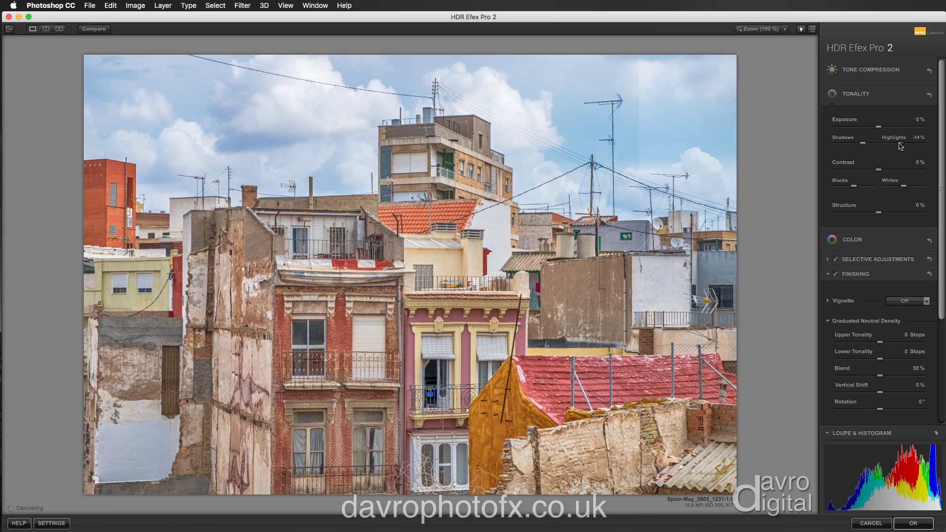
{"action": "left_click_drag", "start_coordinate": [900, 146], "coordinate": [898, 146]}
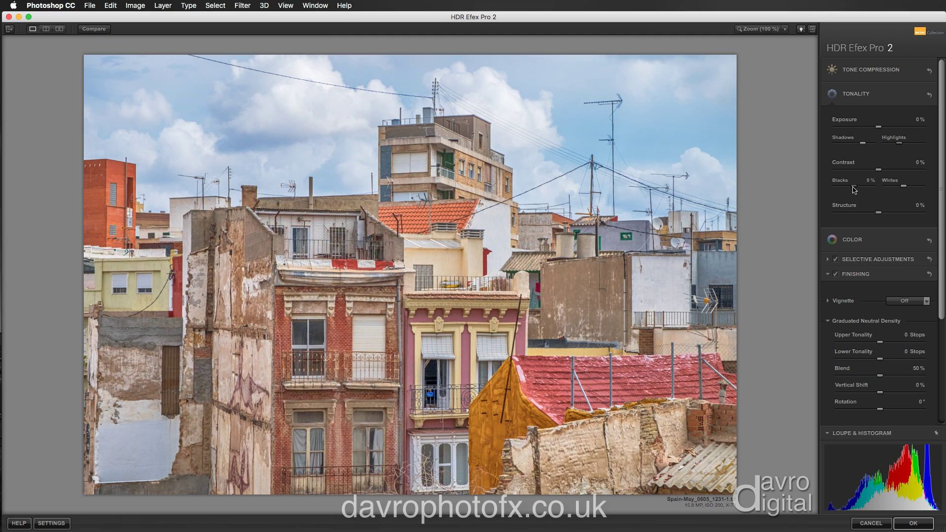
Lower Blacks slightly and try a small reduction of Whites in the Tonality settings
{"action": "mouse_move", "coordinate": [854, 188]}
{"action": "left_mouse_down"}
{"action": "mouse_move", "coordinate": [866, 189]}
{"action": "mouse_move", "coordinate": [853, 190]}
{"action": "left_mouse_up"}
{"action": "left_click_drag", "start_coordinate": [853, 190], "coordinate": [852, 191]}
{"action": "mouse_move", "coordinate": [905, 187]}
{"action": "left_mouse_down"}
{"action": "mouse_move", "coordinate": [919, 188]}
{"action": "mouse_move", "coordinate": [901, 189]}
{"action": "left_mouse_up"}
Raise Structure to about 19%, close the Tonality settings and open the Color settings
{"action": "left_click_drag", "start_coordinate": [874, 213], "coordinate": [889, 217]}
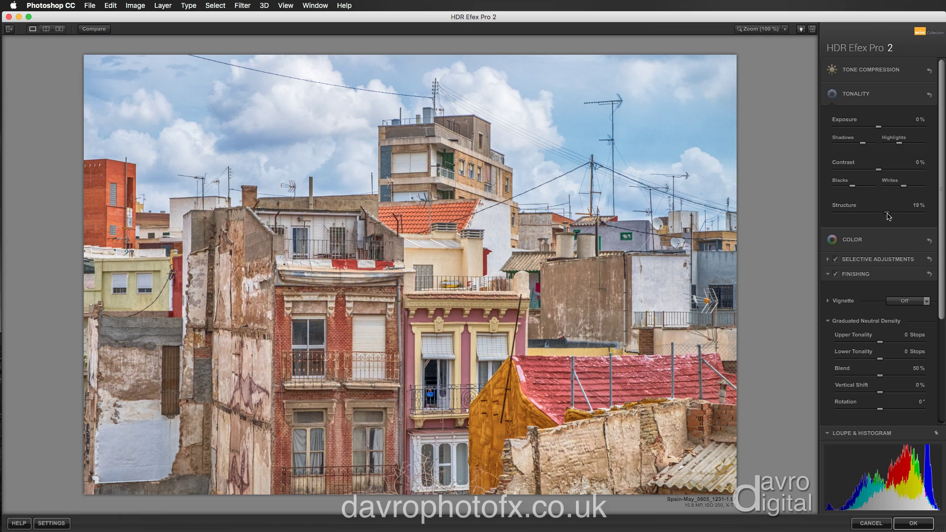
{"action": "left_click_drag", "start_coordinate": [889, 217], "coordinate": [889, 216]}
{"action": "left_click", "coordinate": [867, 99]}
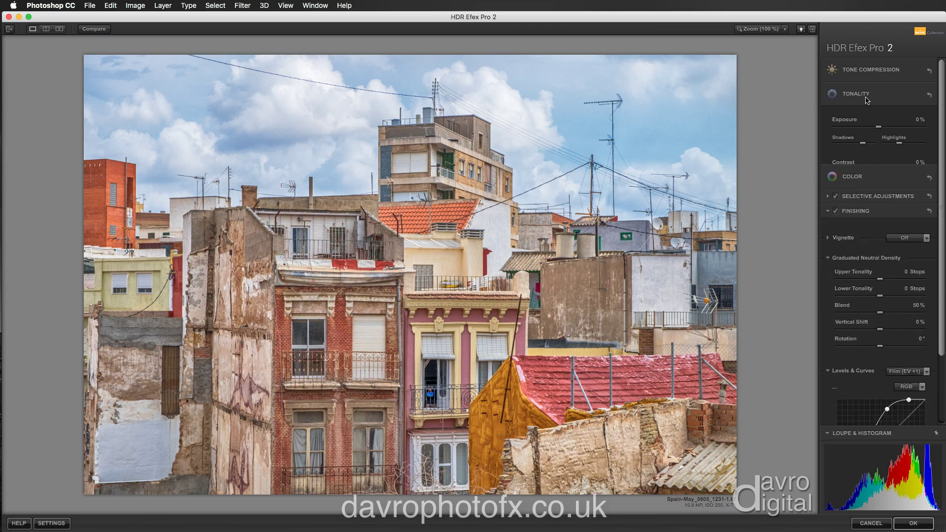
{"action": "left_click", "coordinate": [865, 121]}
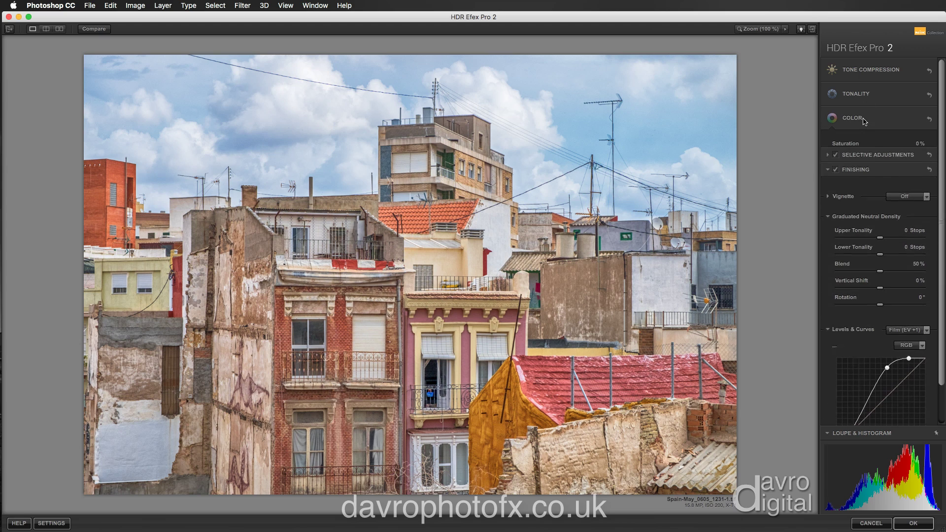
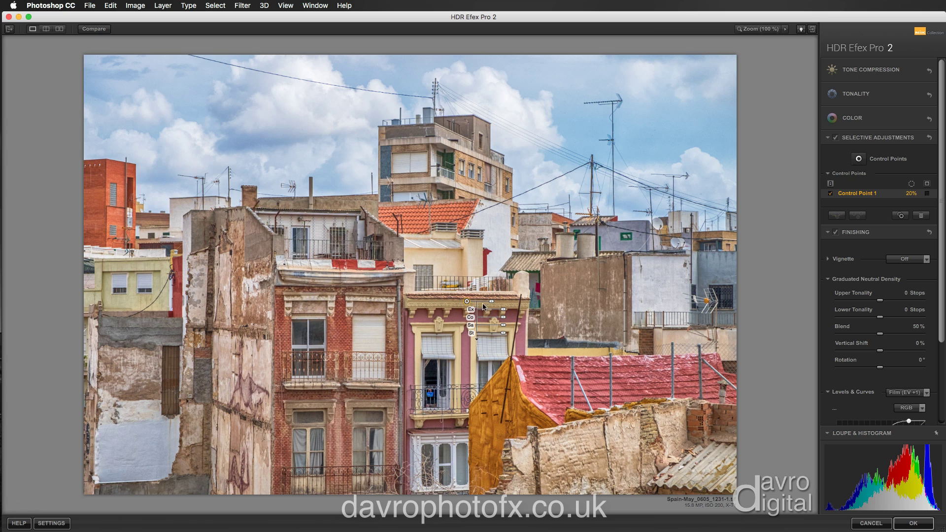
Position Control Point 1 on the pink building's cornice with its mask shown, and set its size to 11%
{"action": "left_click_drag", "start_coordinate": [492, 305], "coordinate": [490, 304]}
{"action": "left_click", "coordinate": [926, 183]}
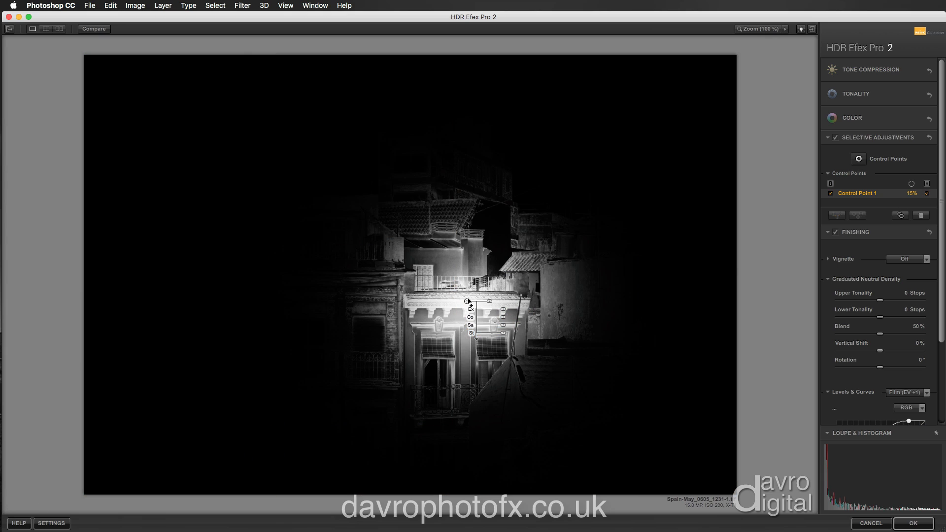
{"action": "left_click_drag", "start_coordinate": [467, 302], "coordinate": [463, 297]}
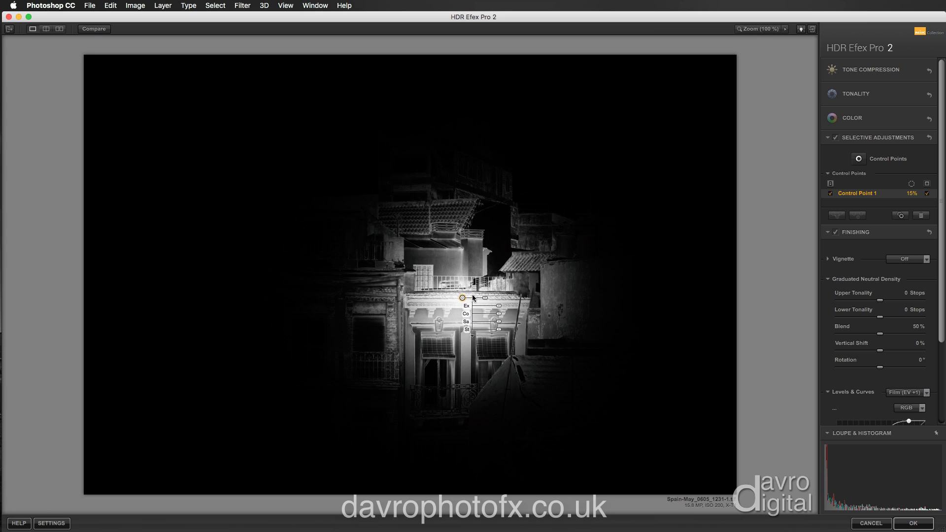
{"action": "left_click", "coordinate": [486, 300]}
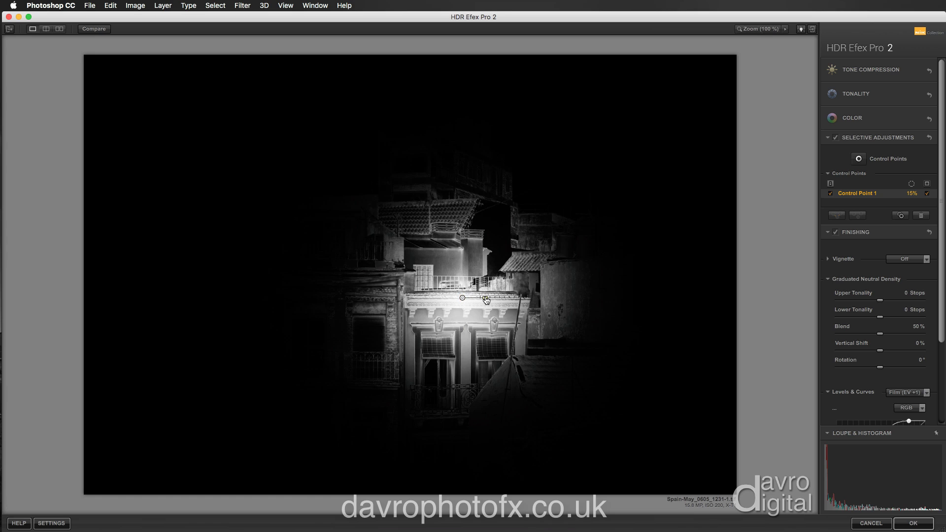
{"action": "left_click_drag", "start_coordinate": [487, 300], "coordinate": [486, 301]}
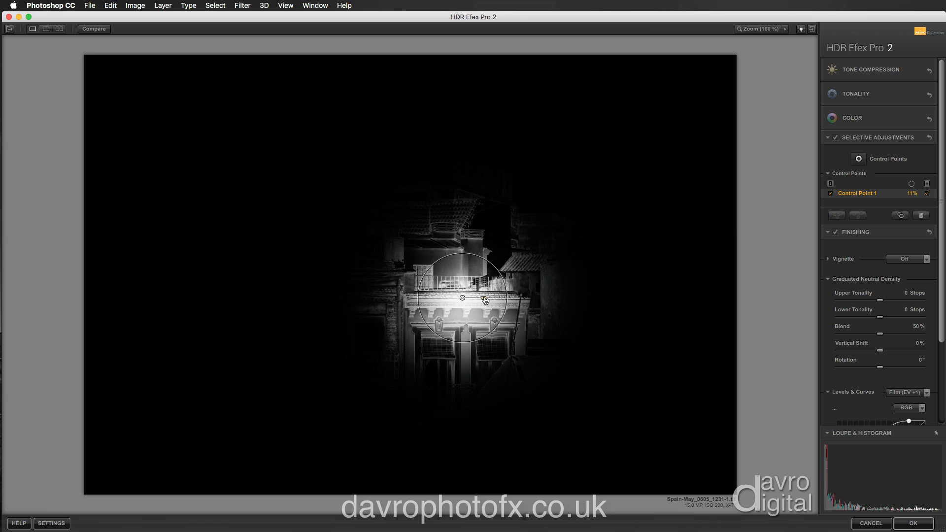
{"action": "left_click_drag", "start_coordinate": [485, 300], "coordinate": [485, 300]}
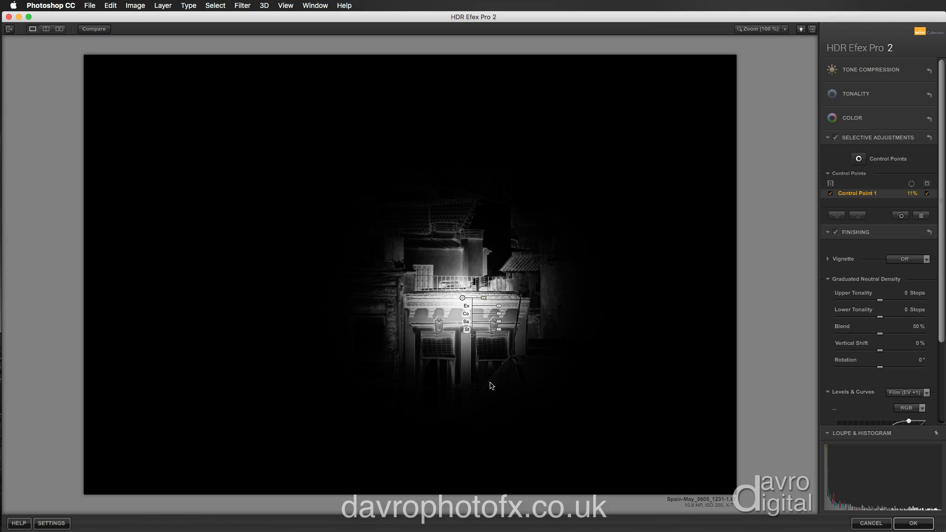
Duplicate the control point and place the copy on the pink wall between the windows at balcony level
{"action": "left_click", "coordinate": [901, 217]}
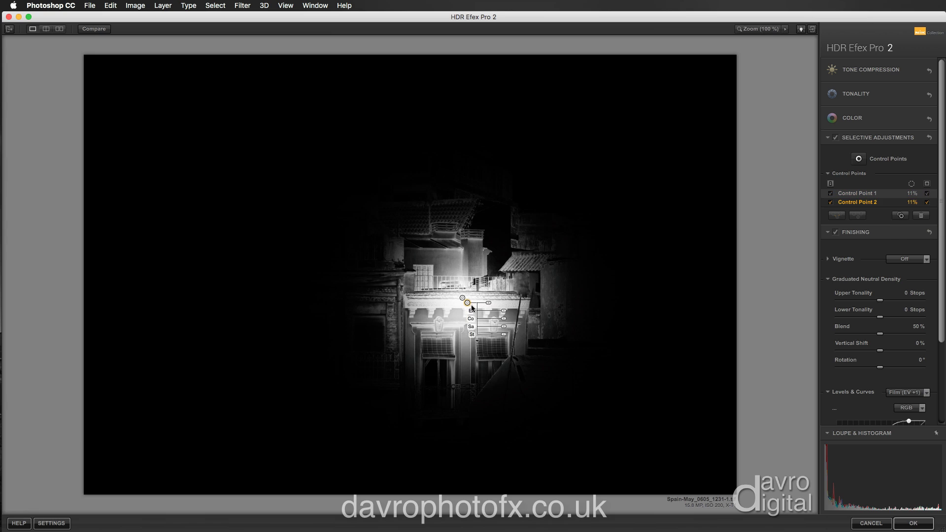
{"action": "left_click_drag", "start_coordinate": [469, 306], "coordinate": [465, 400]}
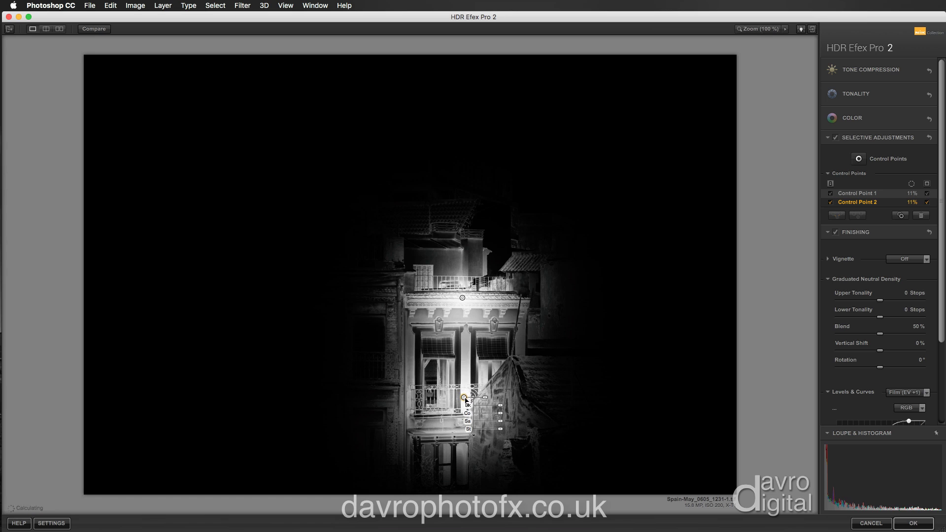
Hide the masks, select both control points on the pink building, and raise their Exposure and Structure
{"action": "left_click", "coordinate": [926, 184]}
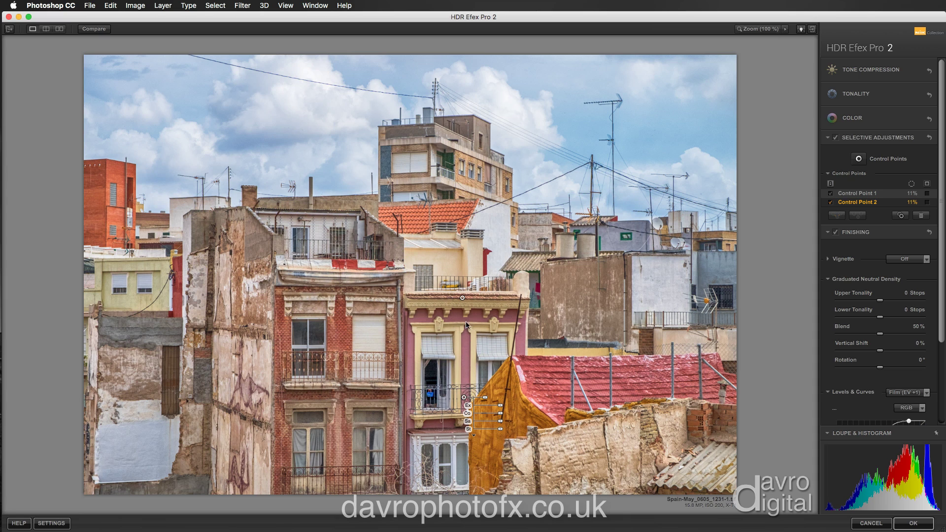
{"action": "left_click", "coordinate": [462, 298]}
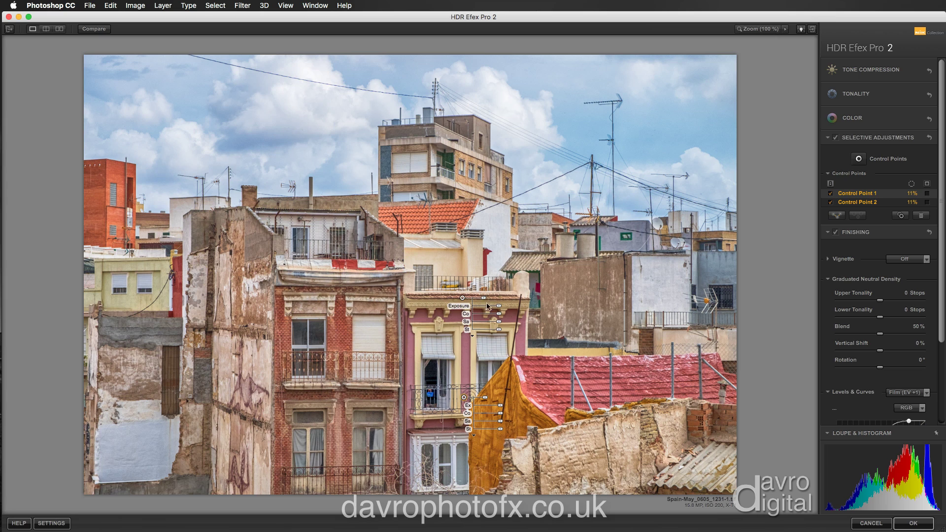
{"action": "left_click_drag", "start_coordinate": [499, 309], "coordinate": [506, 332]}
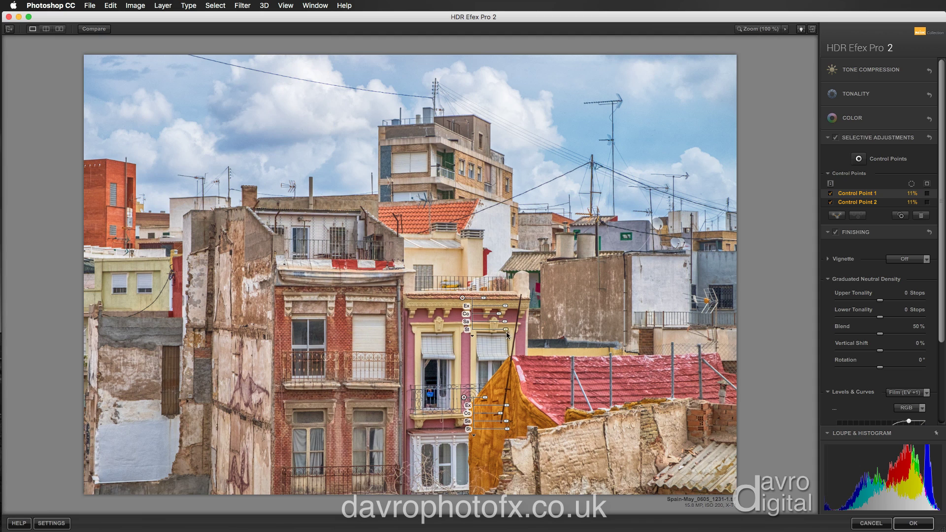
Expand the full set of adjustments for both pink-building points, slightly raise Method Strength, and deselect the points
{"action": "left_click", "coordinate": [472, 337]}
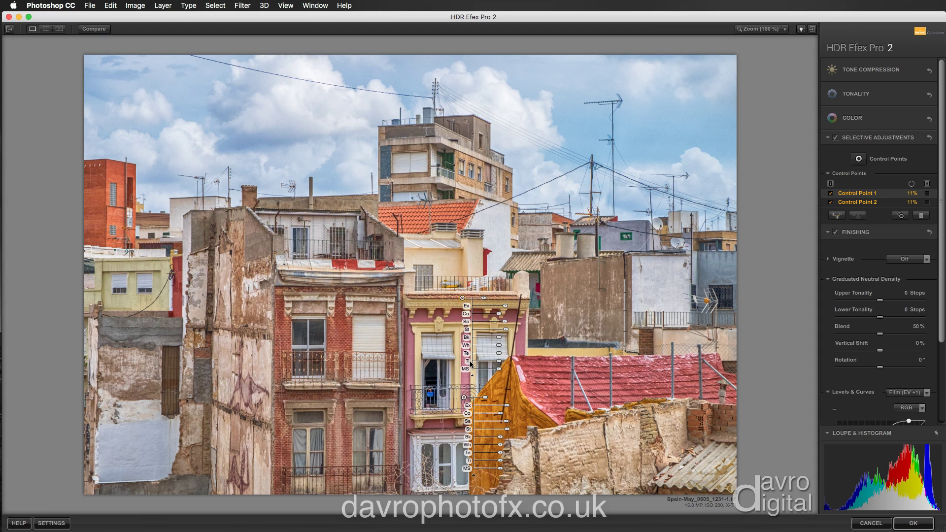
{"action": "left_click_drag", "start_coordinate": [499, 369], "coordinate": [507, 371]}
{"action": "left_click", "coordinate": [447, 298]}
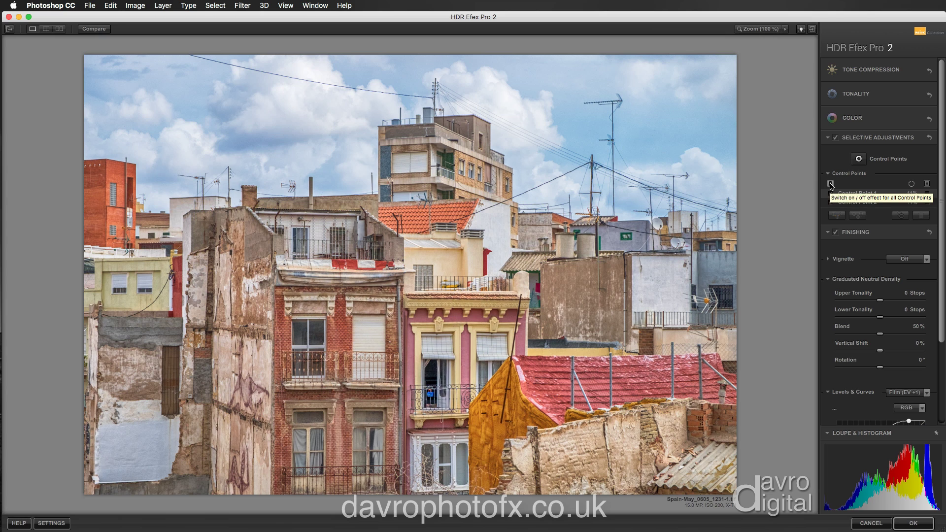
Add a 27% control point to the sky above the ruined wall, and duplicate it above the tower block and beside the tall aerial
{"action": "left_click", "coordinate": [858, 159]}
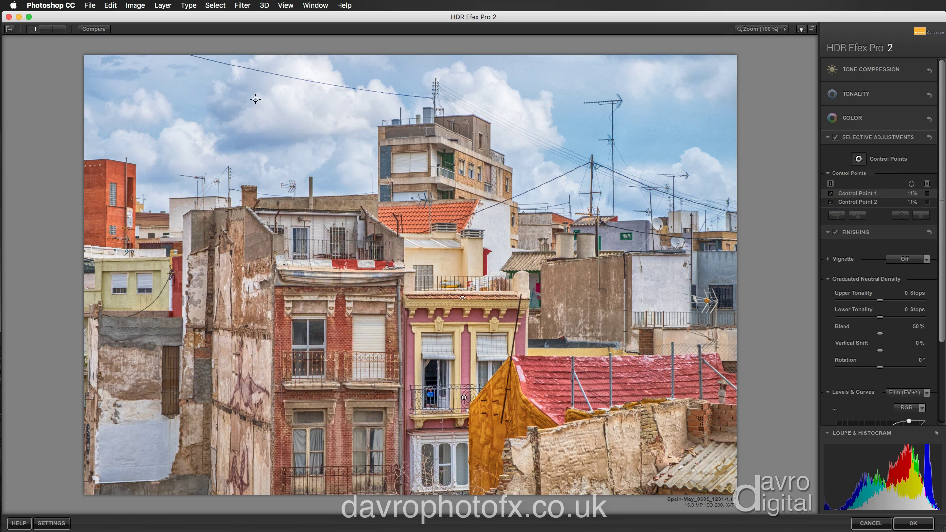
{"action": "left_click", "coordinate": [215, 92]}
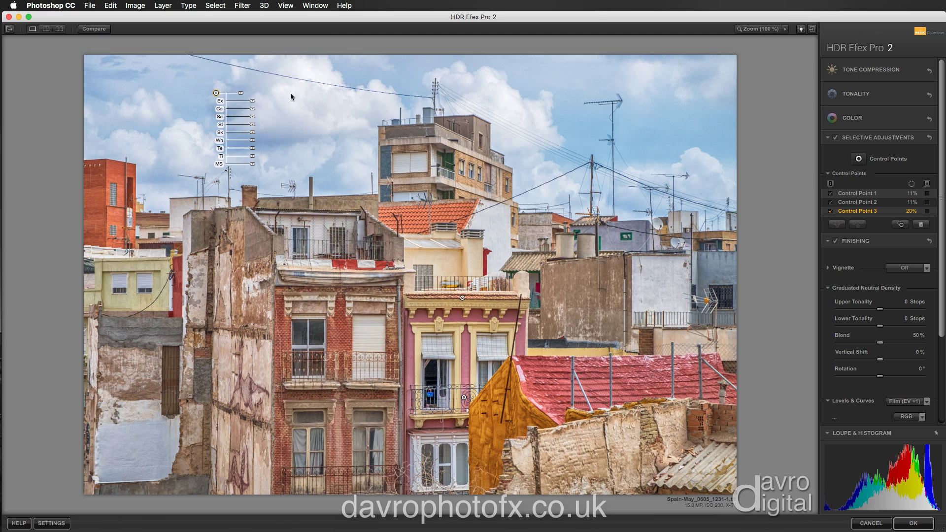
{"action": "mouse_move", "coordinate": [244, 94]}
{"action": "left_mouse_down"}
{"action": "mouse_move", "coordinate": [260, 96]}
{"action": "mouse_move", "coordinate": [246, 97]}
{"action": "left_mouse_up"}
{"action": "left_click_drag", "start_coordinate": [217, 93], "coordinate": [435, 77]}
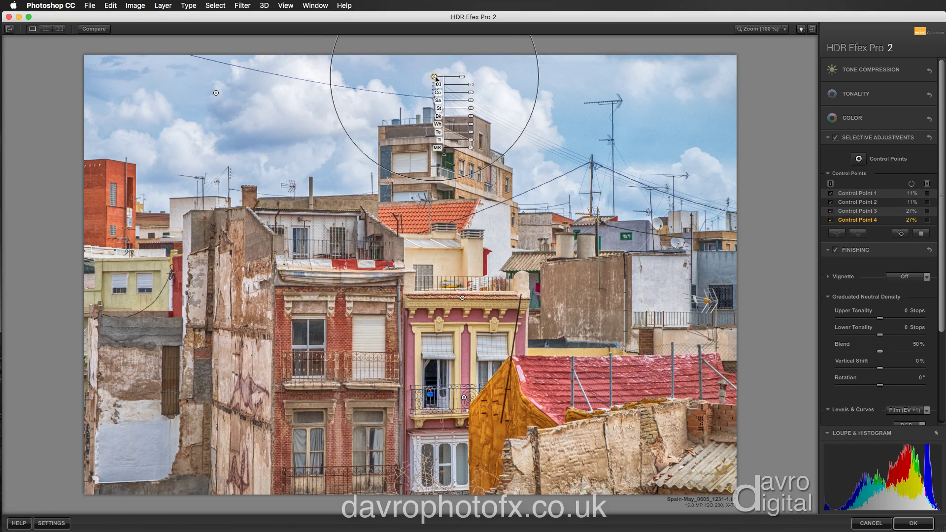
{"action": "left_click_drag", "start_coordinate": [434, 77], "coordinate": [640, 106]}
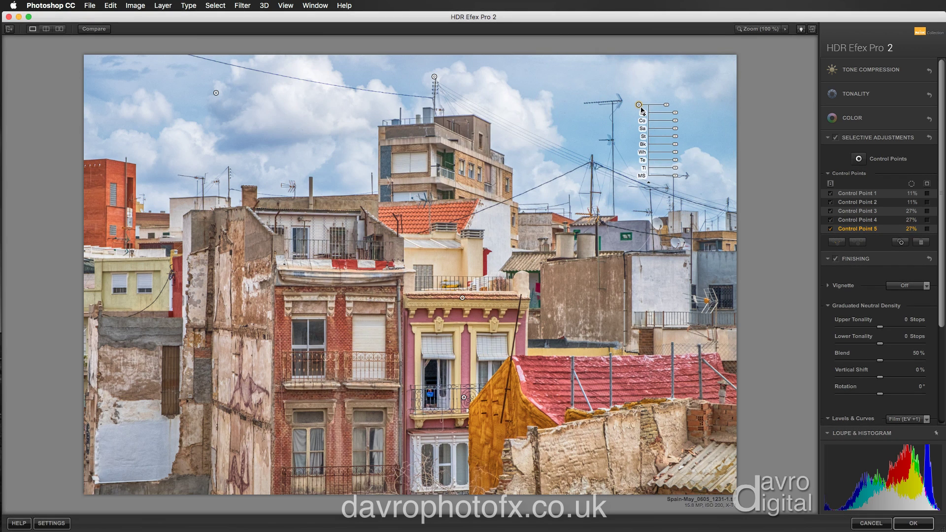
Select all three sky control points, raise Exposure, Structure and Whites, lower Method Strength slightly, and deselect them
{"action": "left_click", "coordinate": [435, 78], "text": "shift"}
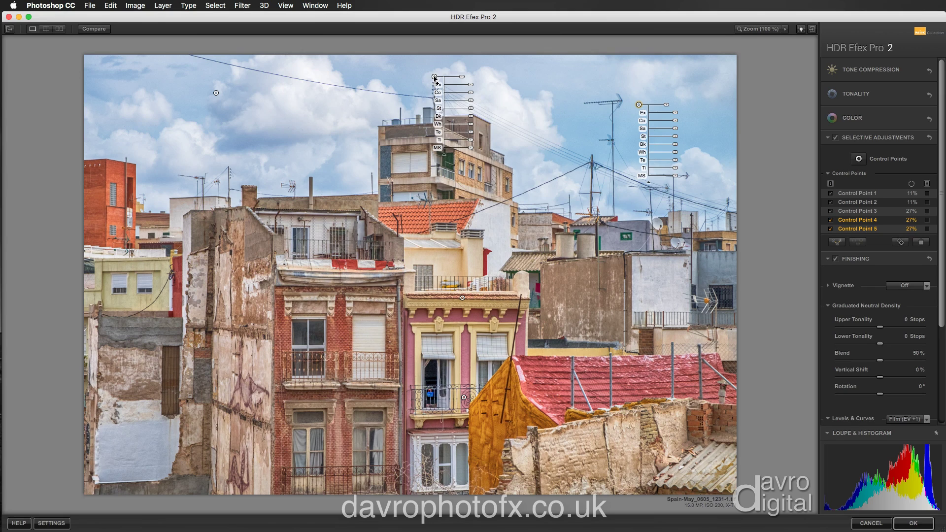
{"action": "left_click", "coordinate": [216, 93], "text": "shift"}
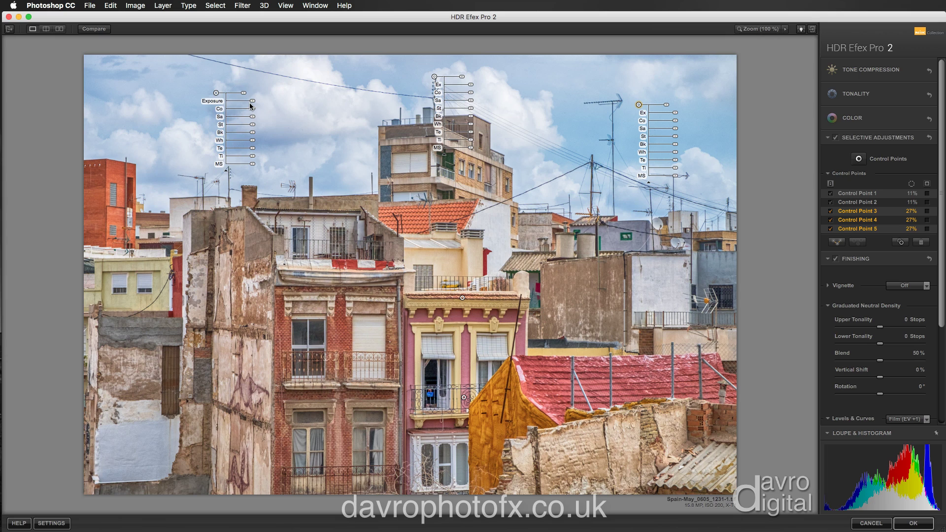
{"action": "left_click_drag", "start_coordinate": [253, 127], "coordinate": [256, 104]}
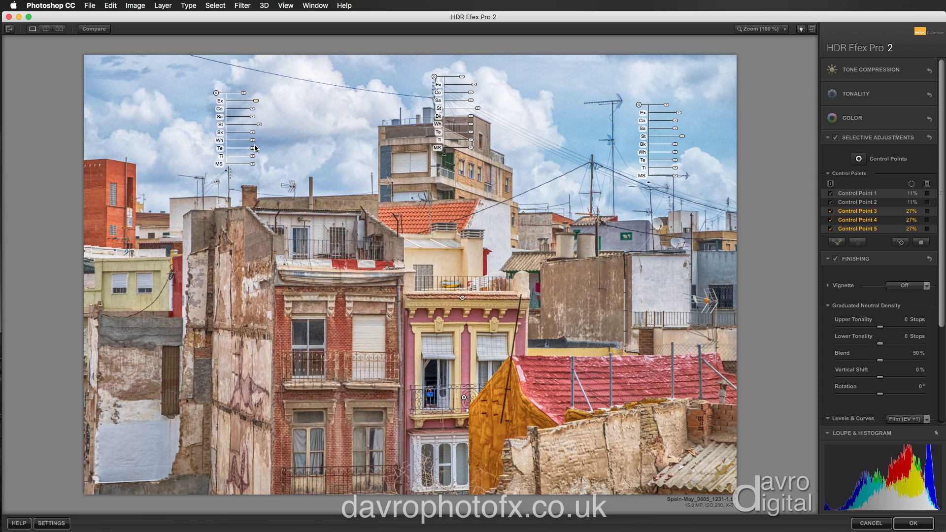
{"action": "left_click_drag", "start_coordinate": [252, 140], "coordinate": [249, 166]}
{"action": "left_click_drag", "start_coordinate": [259, 125], "coordinate": [262, 127]}
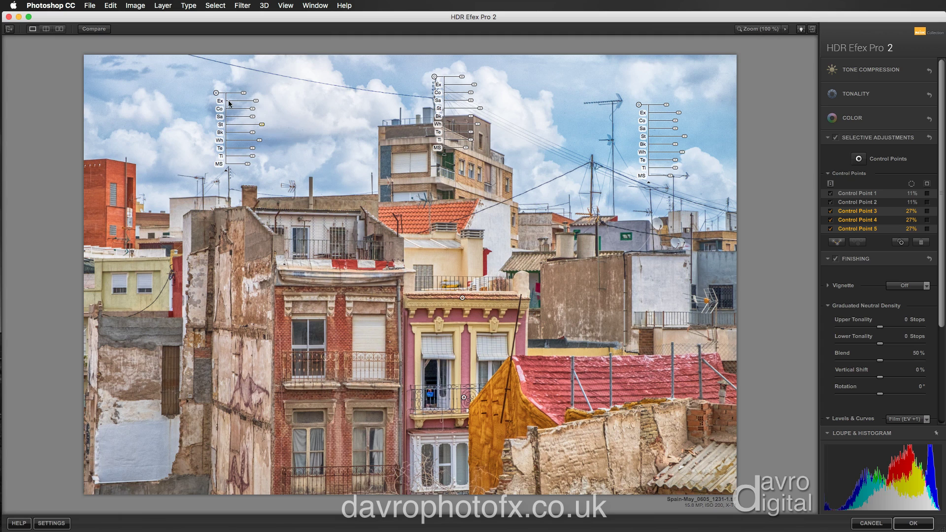
{"action": "left_click", "coordinate": [202, 94]}
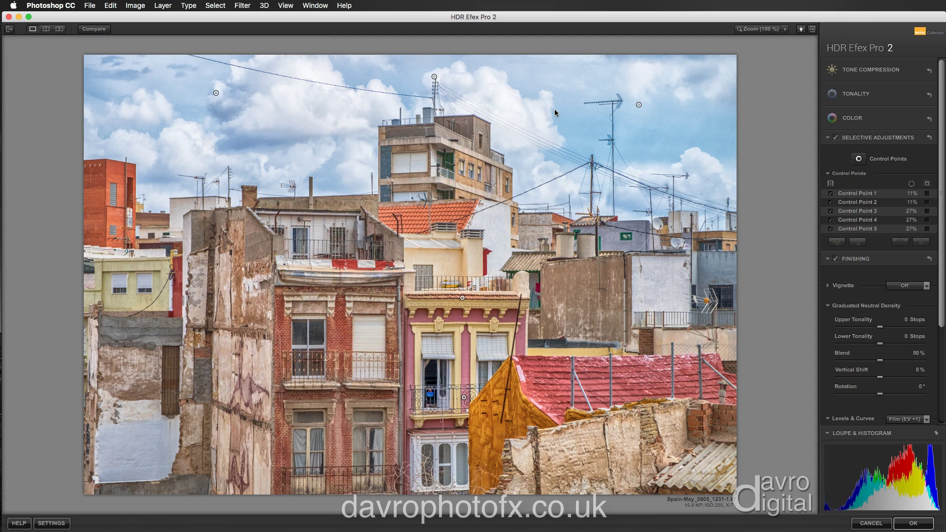
Add a control point on the derelict wall beside the brown shutter, lower Exposure slightly, raise Structure, and check its mask
{"action": "left_click", "coordinate": [859, 159]}
{"action": "left_click", "coordinate": [858, 159]}
{"action": "left_click", "coordinate": [129, 351]}
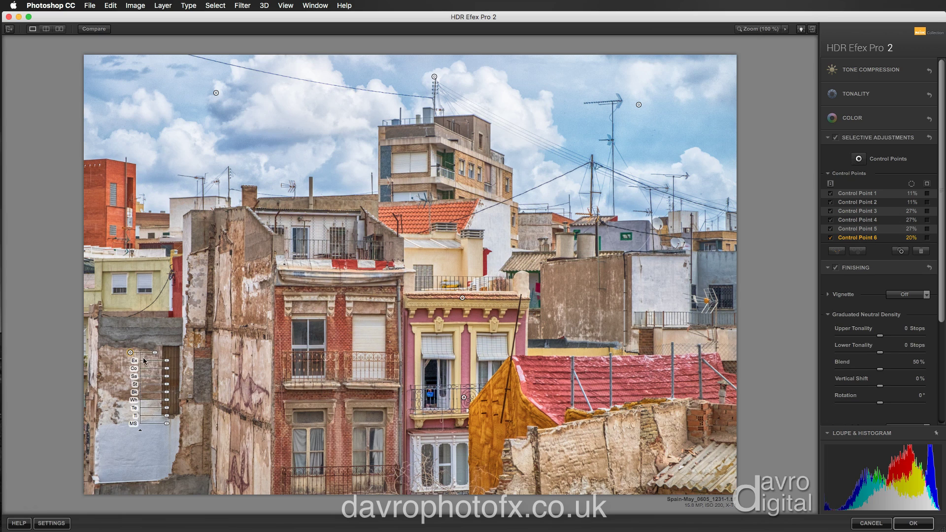
{"action": "left_click_drag", "start_coordinate": [167, 363], "coordinate": [174, 387]}
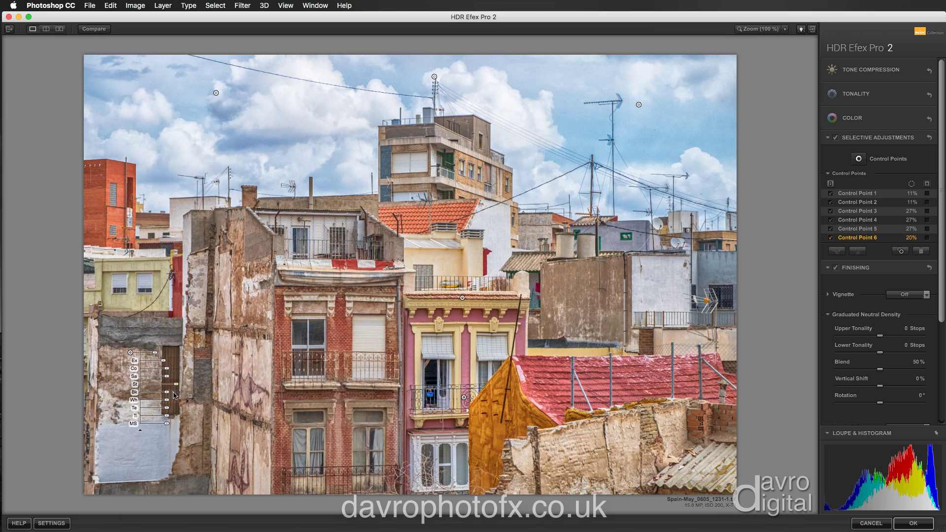
{"action": "left_click", "coordinate": [927, 238]}
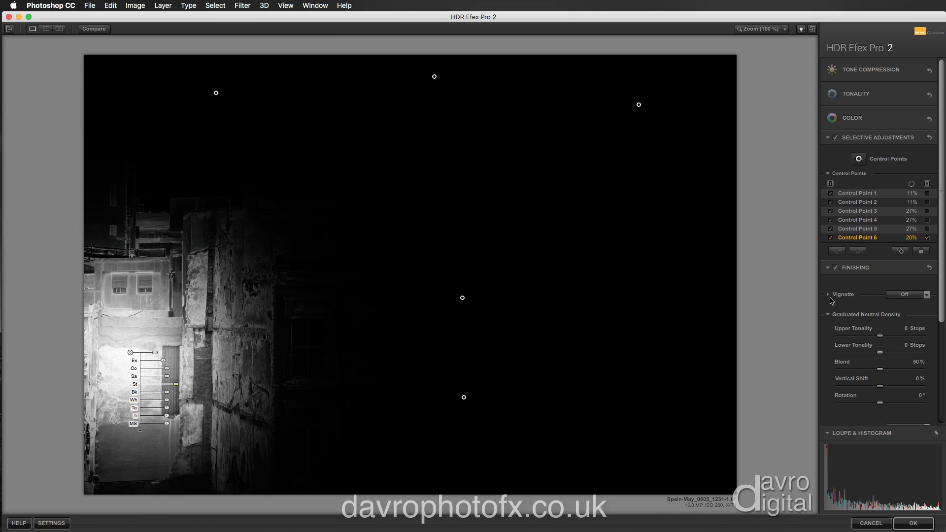
{"action": "left_click", "coordinate": [929, 239]}
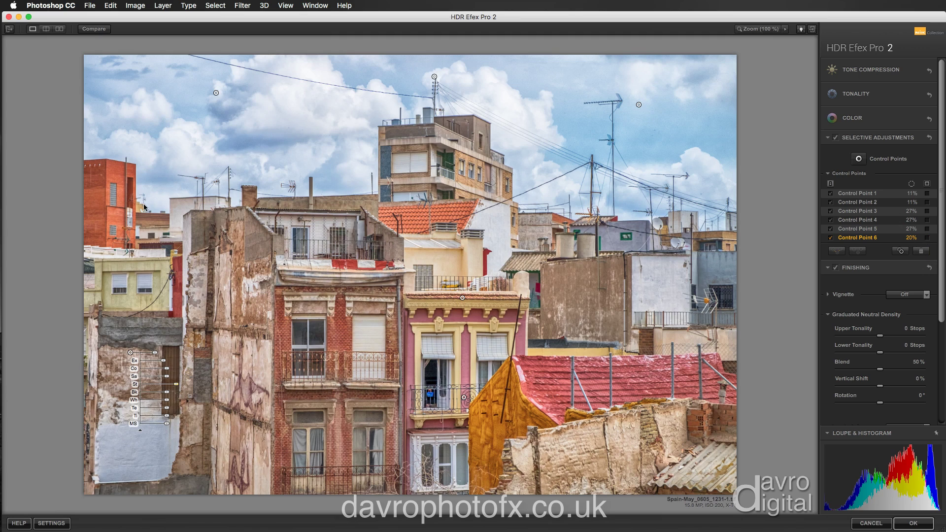
Add a control point on the bright red tower block, set its size to 13%, and check its mask
{"action": "left_click", "coordinate": [858, 159]}
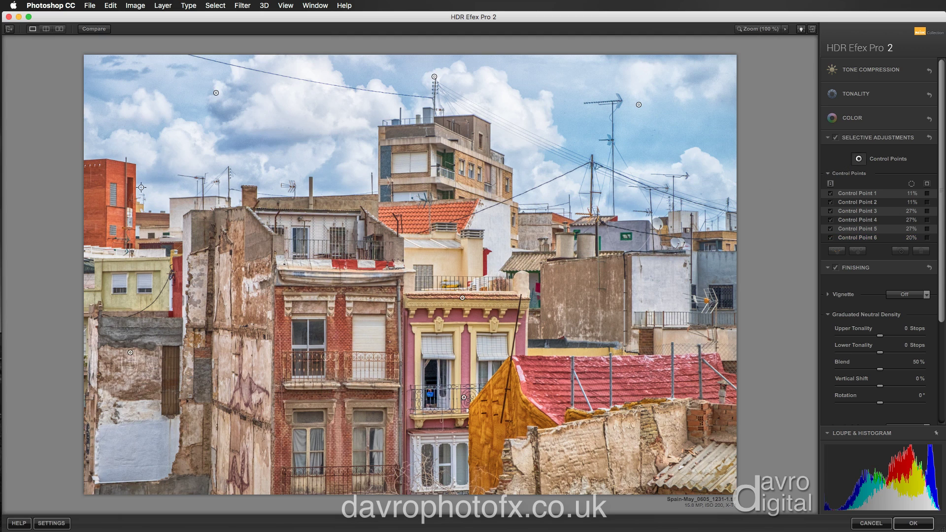
{"action": "left_click", "coordinate": [108, 190]}
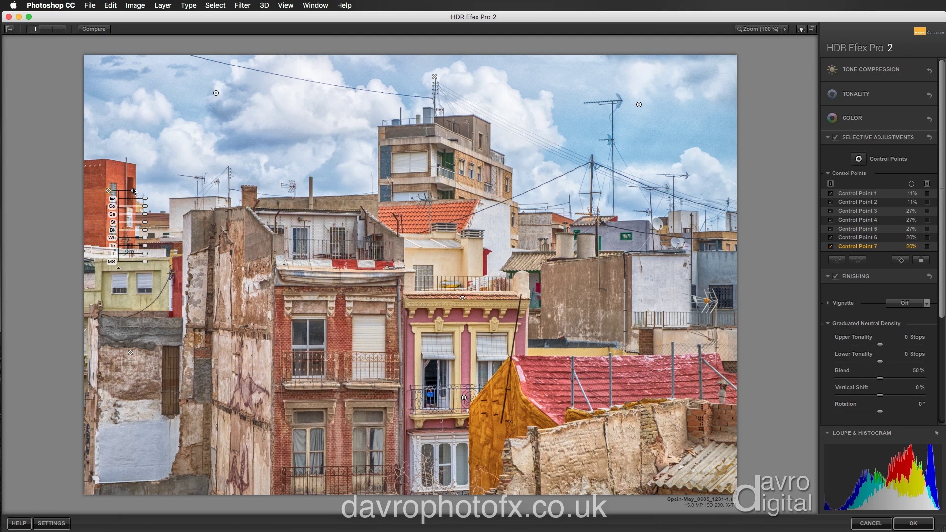
{"action": "left_click_drag", "start_coordinate": [133, 191], "coordinate": [107, 196]}
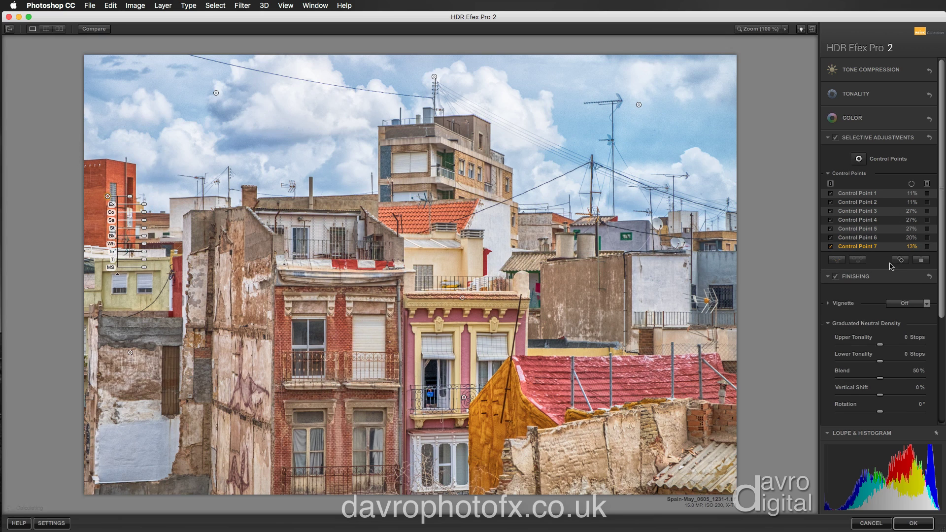
{"action": "left_click", "coordinate": [927, 246]}
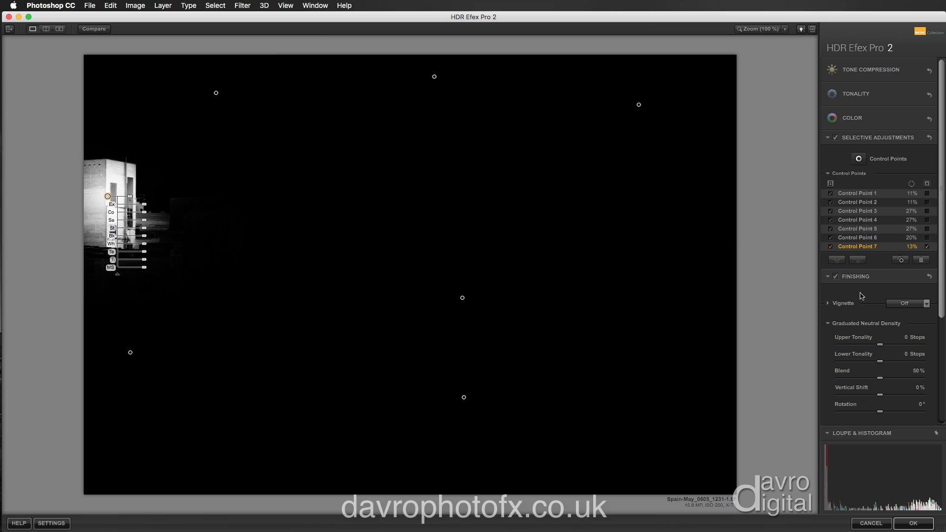
{"action": "left_click", "coordinate": [927, 246]}
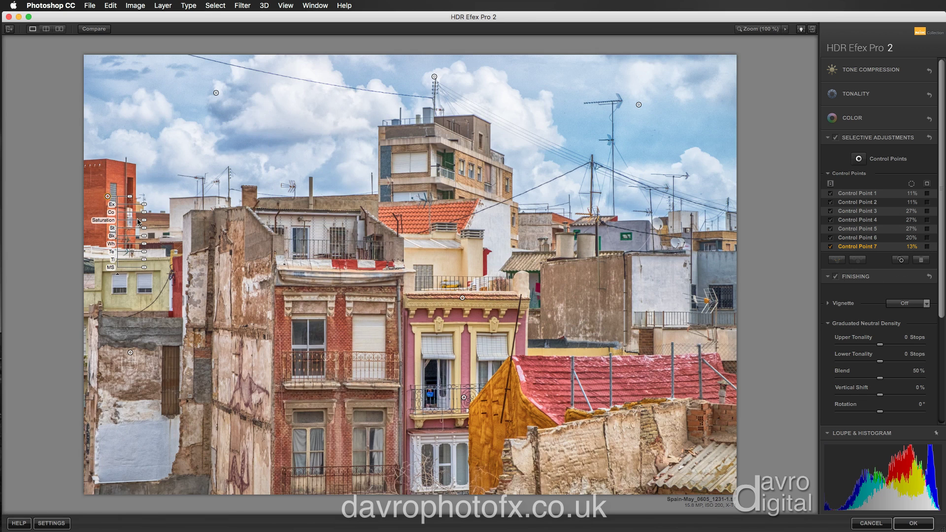
Reduce the red tower block's Saturation to about -62% and compare the image with all control point effects off and on
{"action": "left_click_drag", "start_coordinate": [144, 222], "coordinate": [136, 223]}
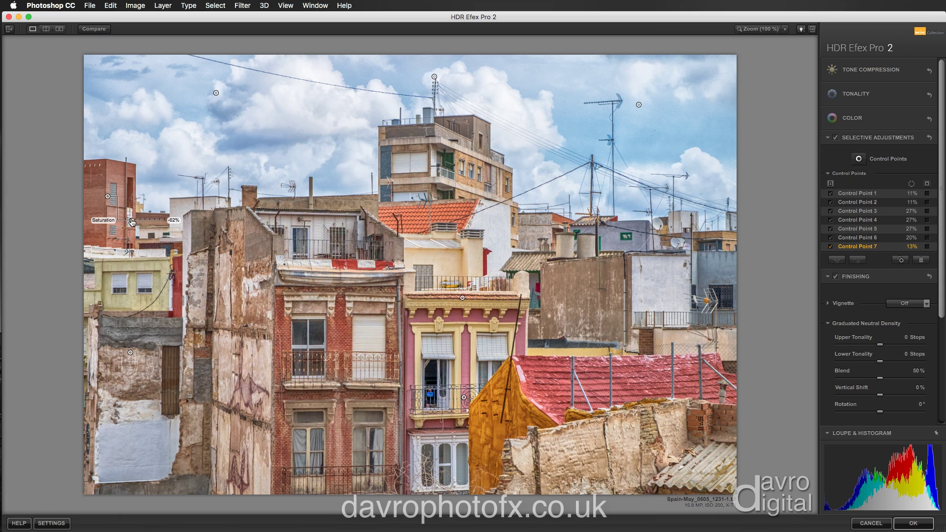
{"action": "left_click_drag", "start_coordinate": [132, 222], "coordinate": [132, 222]}
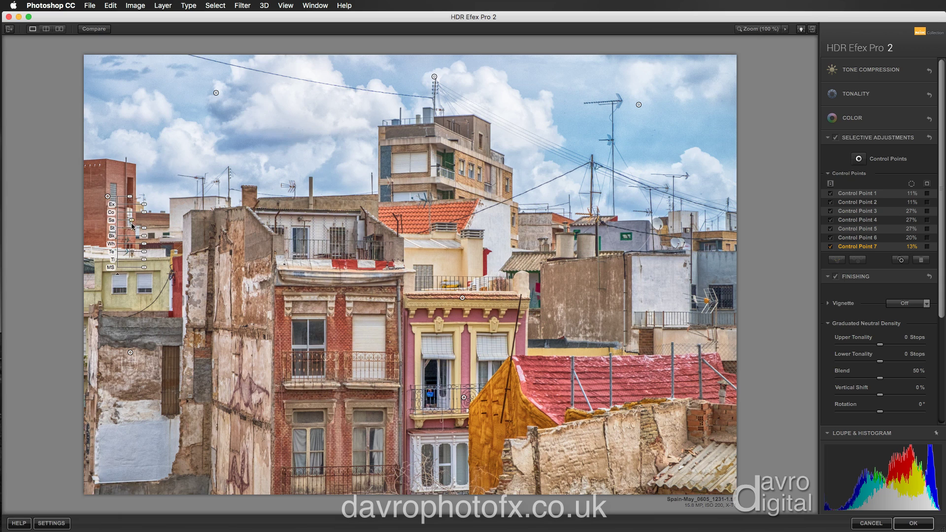
{"action": "left_click", "coordinate": [830, 183]}
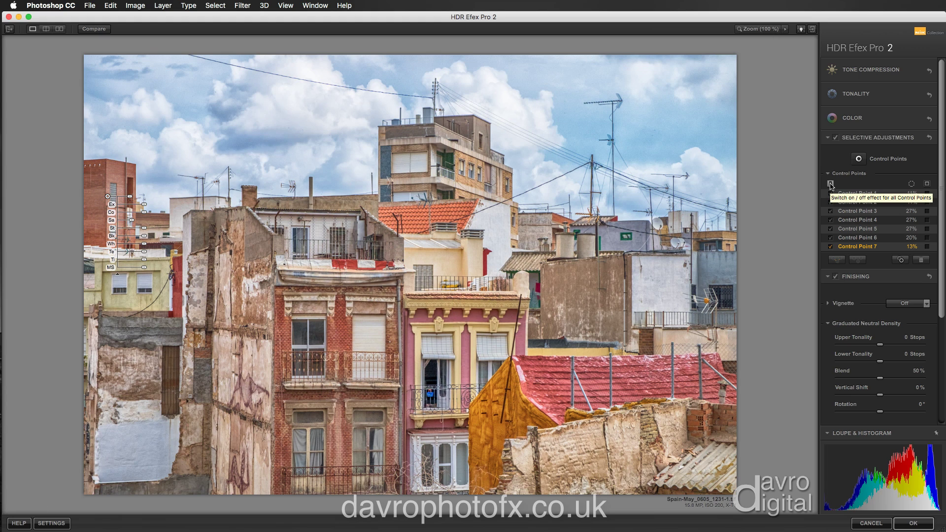
Collapse the Selective Adjustments, preview the Vignette presets such as White Frame 2, keep it Off, and examine the vignette's detailed settings
{"action": "left_click", "coordinate": [873, 138]}
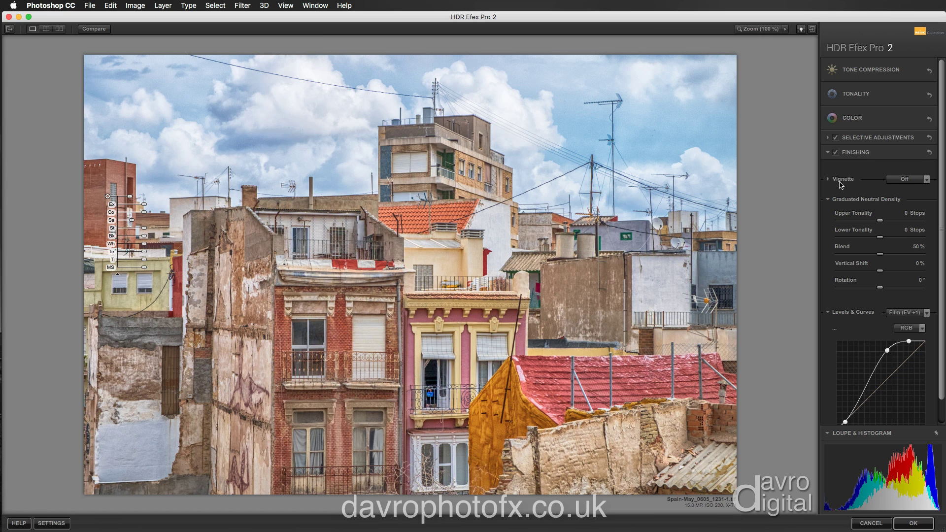
{"action": "left_click", "coordinate": [911, 181]}
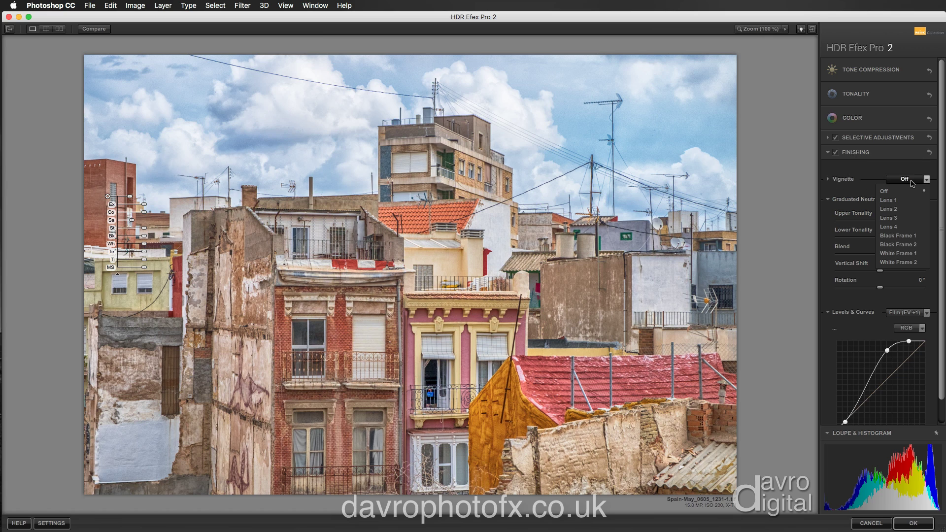
{"action": "left_click", "coordinate": [910, 199]}
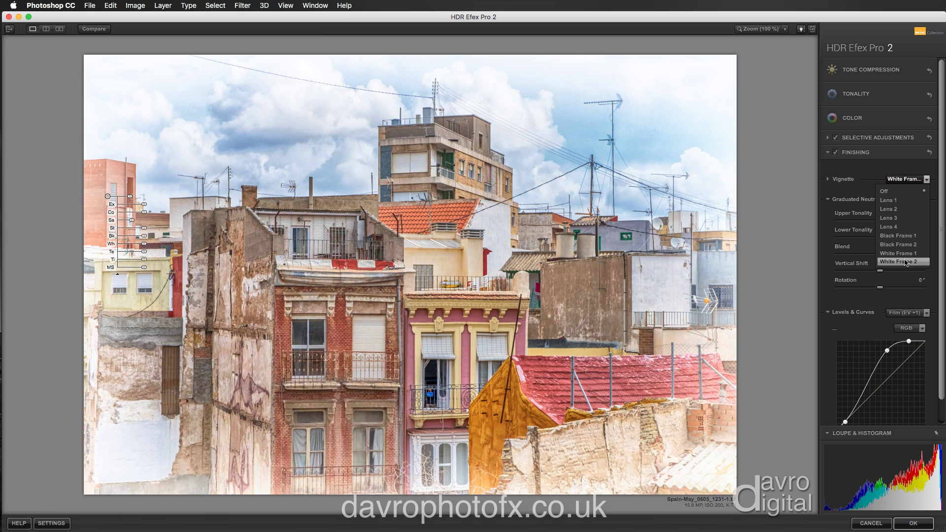
{"action": "left_click", "coordinate": [895, 194]}
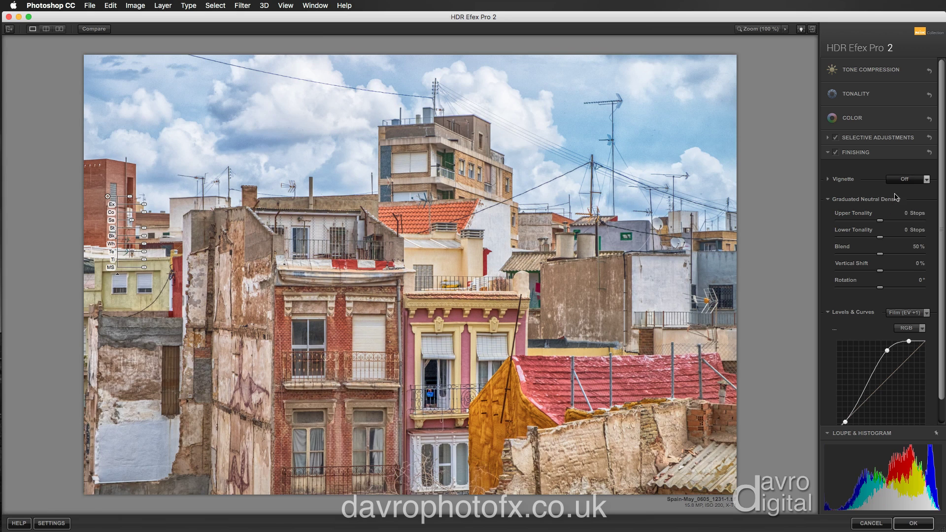
{"action": "left_click", "coordinate": [828, 180]}
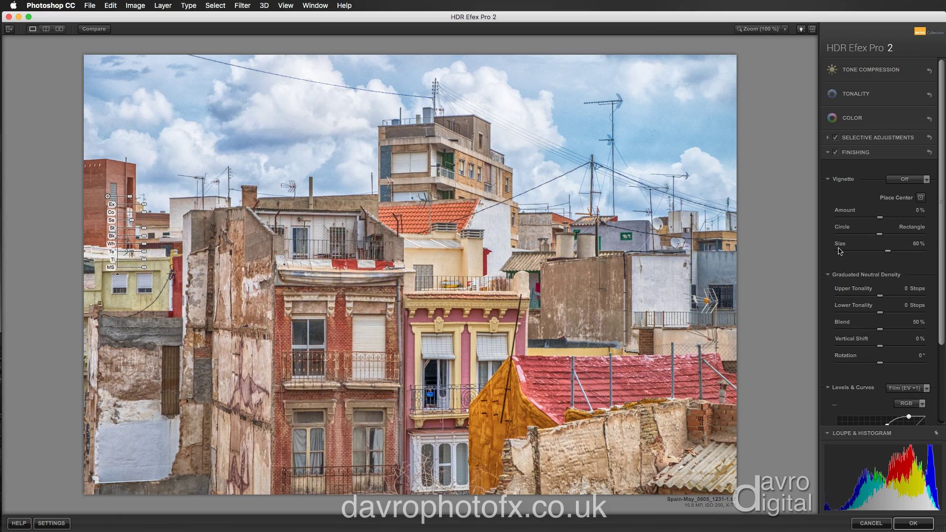
{"action": "left_click", "coordinate": [829, 181]}
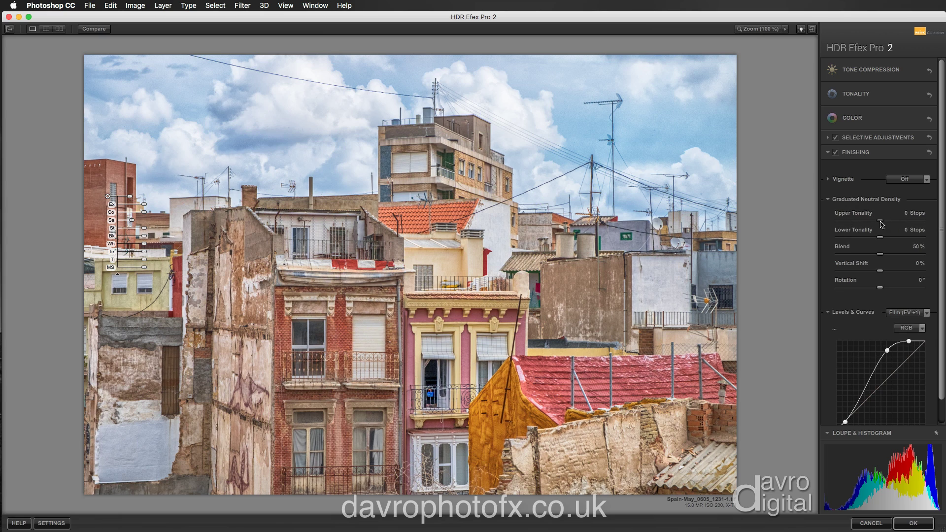
Set the Graduated Neutral Density to Upper Tonality -0.11 stops, Lower Tonality 0.25 stops and Blend about 66%
{"action": "left_click_drag", "start_coordinate": [880, 221], "coordinate": [880, 223]}
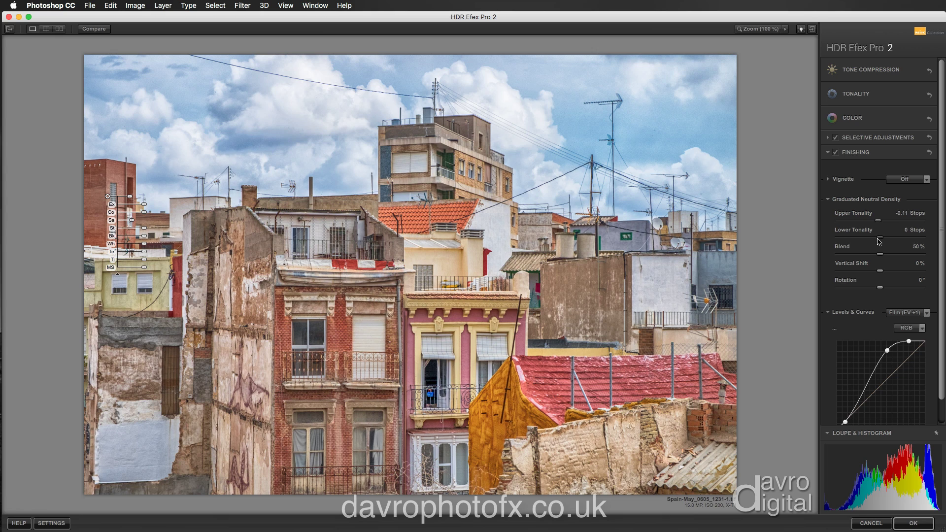
{"action": "left_click_drag", "start_coordinate": [881, 240], "coordinate": [883, 241]}
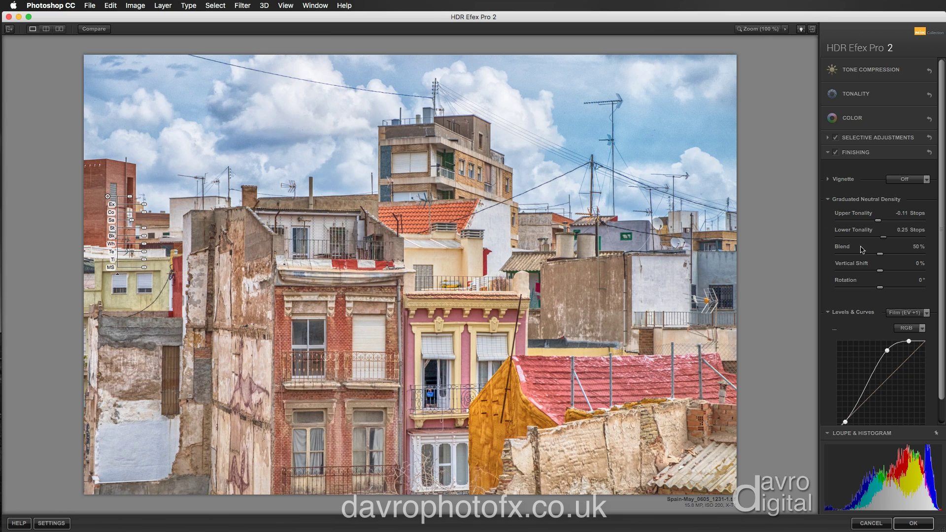
{"action": "mouse_move", "coordinate": [881, 256]}
{"action": "left_mouse_down"}
{"action": "mouse_move", "coordinate": [914, 259]}
{"action": "mouse_move", "coordinate": [823, 256]}
{"action": "mouse_move", "coordinate": [931, 259]}
{"action": "mouse_move", "coordinate": [898, 257]}
{"action": "left_mouse_up"}
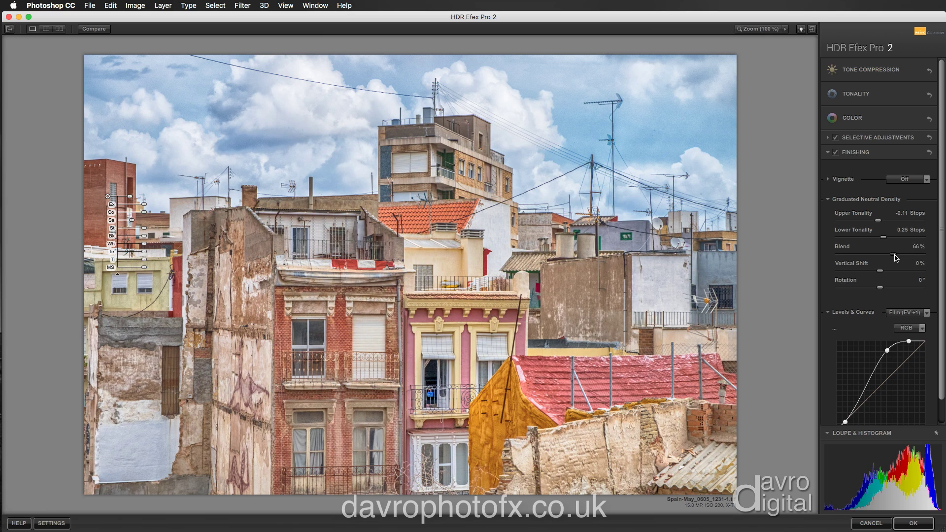
Exaggerate the Graduated Neutral Density's Upper Tonality to -3 stops, raise Blend to 78%, and return Upper Tonality to -0.11 stops
{"action": "left_click_drag", "start_coordinate": [878, 221], "coordinate": [824, 224]}
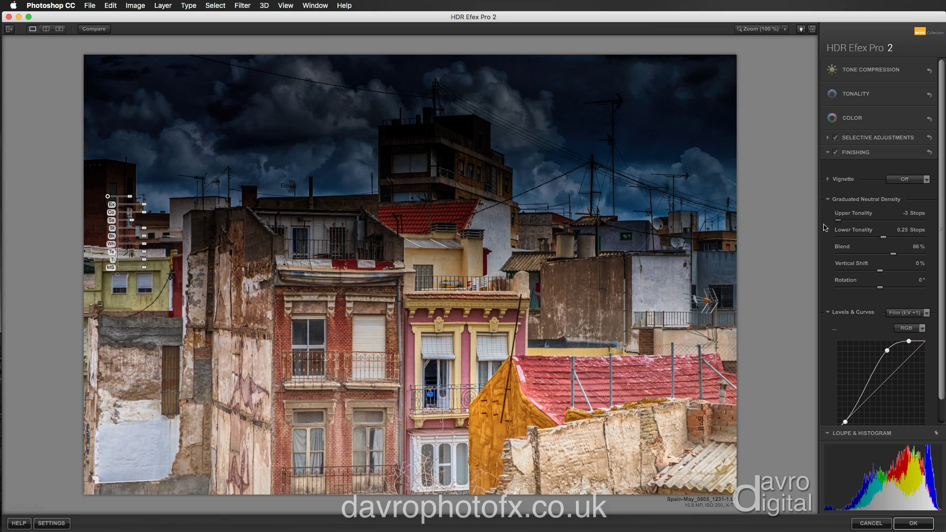
{"action": "mouse_move", "coordinate": [895, 256]}
{"action": "left_mouse_down"}
{"action": "mouse_move", "coordinate": [837, 253]}
{"action": "mouse_move", "coordinate": [905, 257]}
{"action": "left_mouse_up"}
{"action": "left_click", "coordinate": [868, 221]}
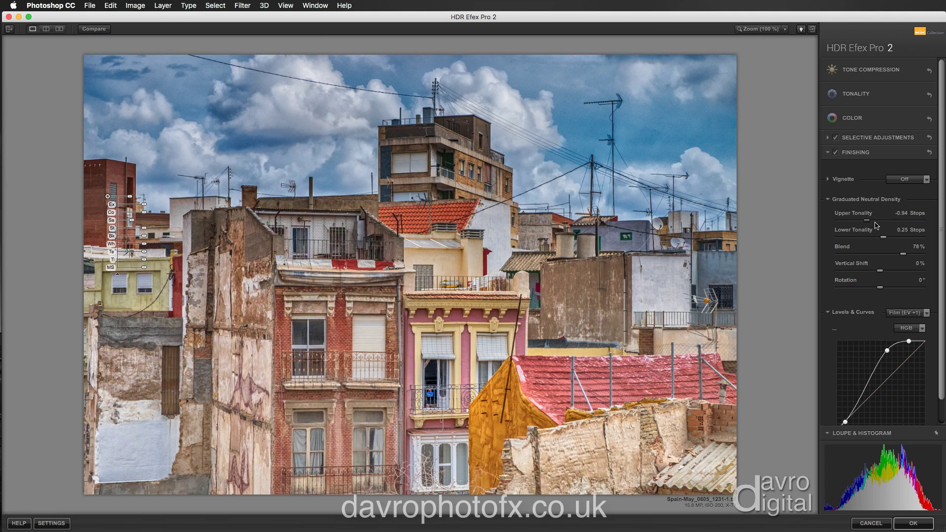
{"action": "left_click_drag", "start_coordinate": [871, 222], "coordinate": [878, 221]}
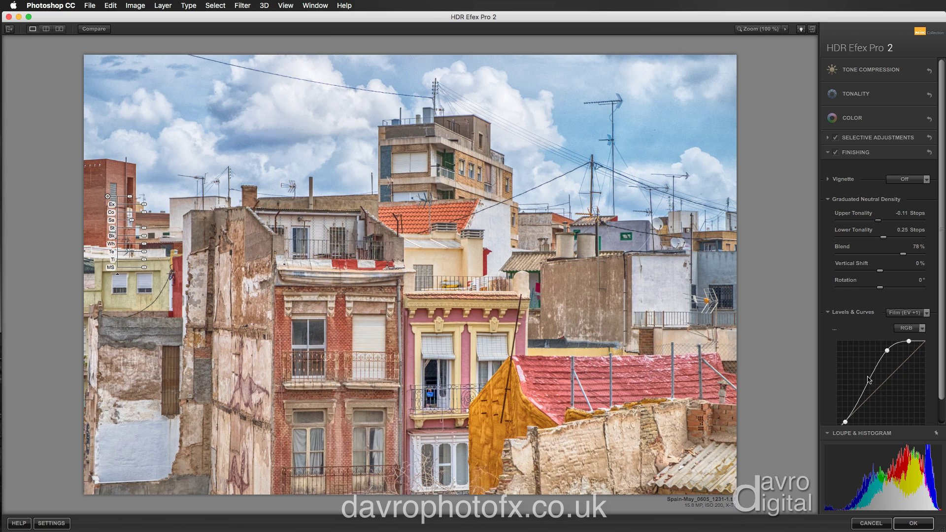
Compare the original and the edited photo in split and side-by-side previews, and return to the single image view
{"action": "left_click", "coordinate": [46, 29]}
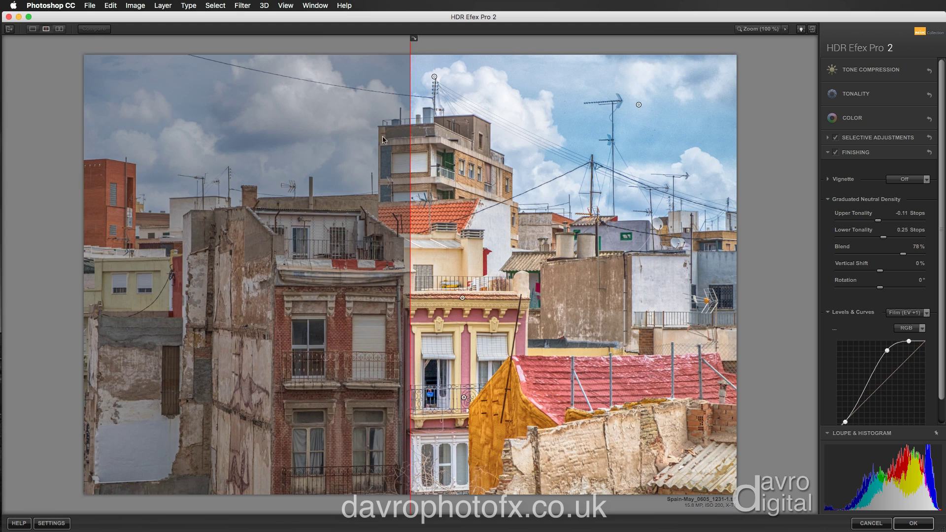
{"action": "left_click_drag", "start_coordinate": [411, 134], "coordinate": [385, 146]}
{"action": "left_click", "coordinate": [59, 28]}
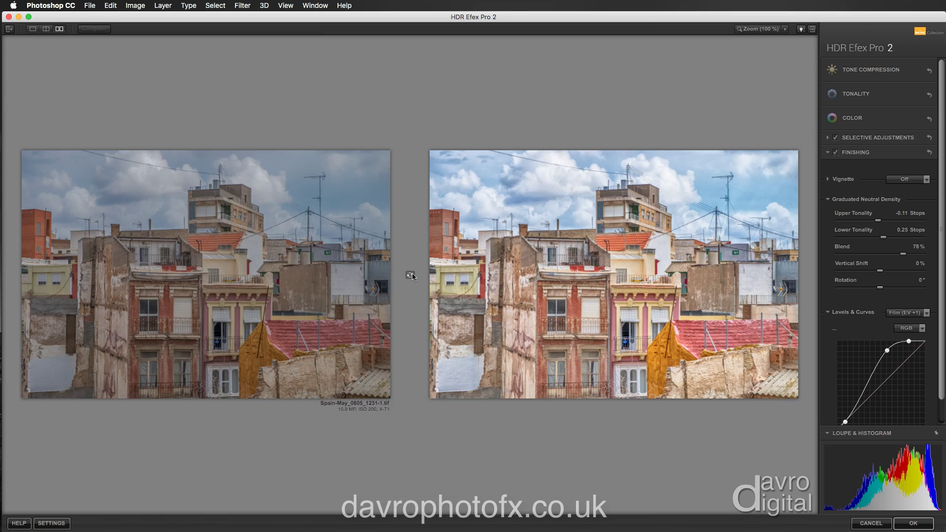
{"action": "left_click", "coordinate": [410, 275]}
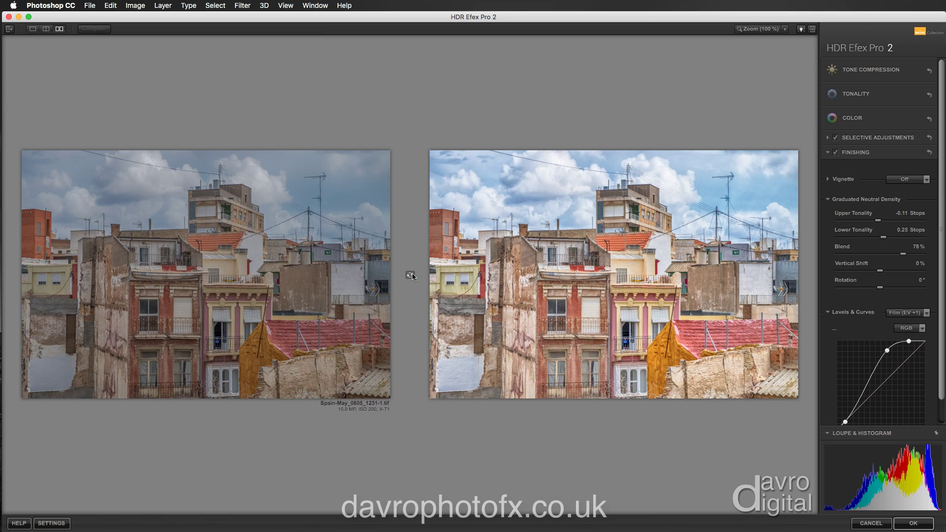
{"action": "left_click", "coordinate": [33, 29]}
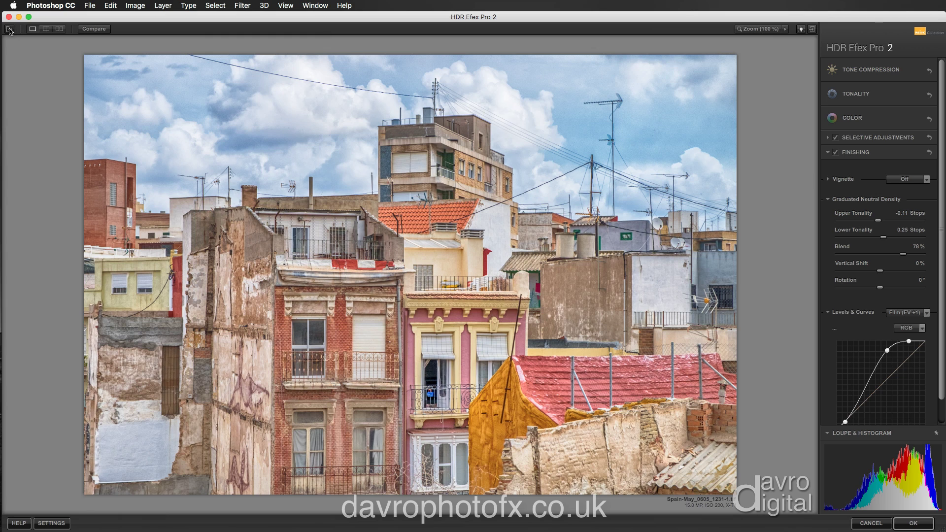
Show the preset library and review the recorded adjustments in the edit History
{"action": "left_click", "coordinate": [9, 30]}
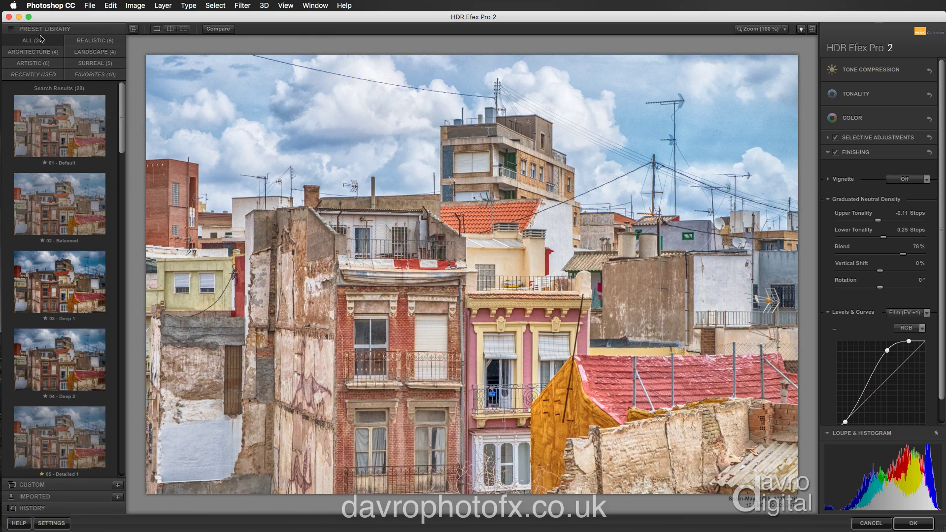
{"action": "left_click", "coordinate": [45, 508]}
{"action": "left_click_drag", "start_coordinate": [120, 201], "coordinate": [114, 325]}
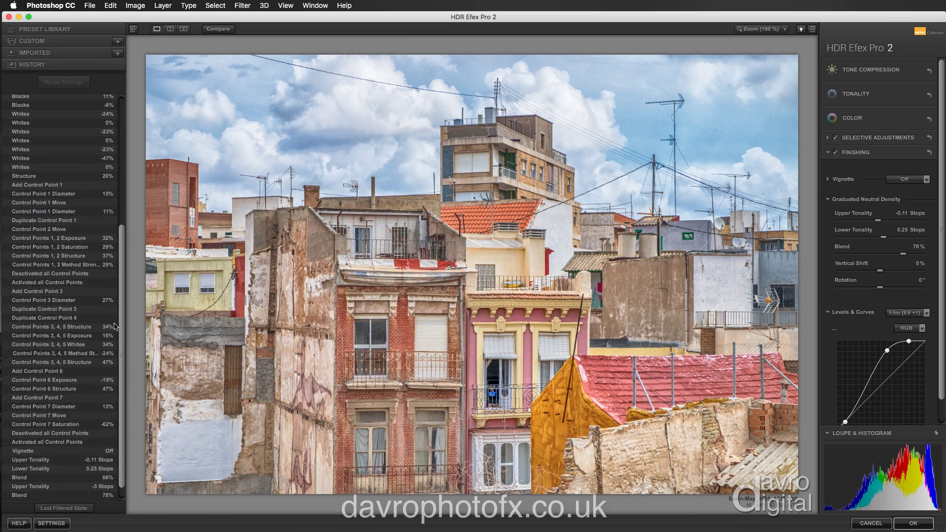
{"action": "scroll", "coordinate": [123, 175], "scroll_direction": "up", "scroll_amount": 5}
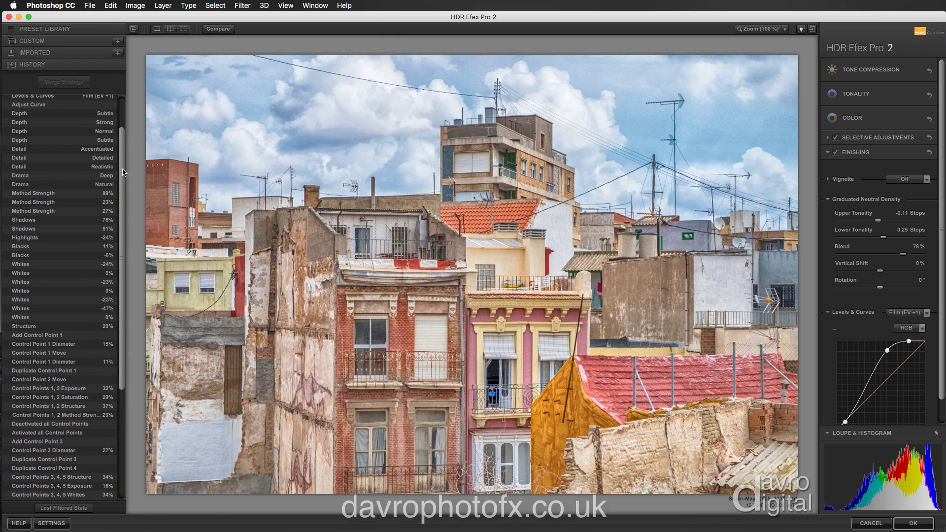
Look over the custom presets, open the naming dialog for a new preset and cancel it, and return to the Preset Library
{"action": "left_click", "coordinate": [68, 44]}
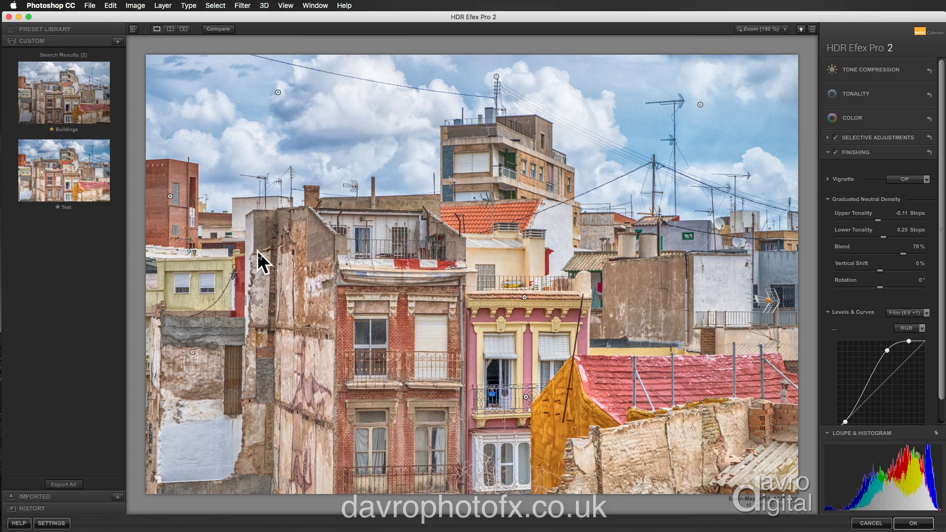
{"action": "left_click", "coordinate": [119, 43]}
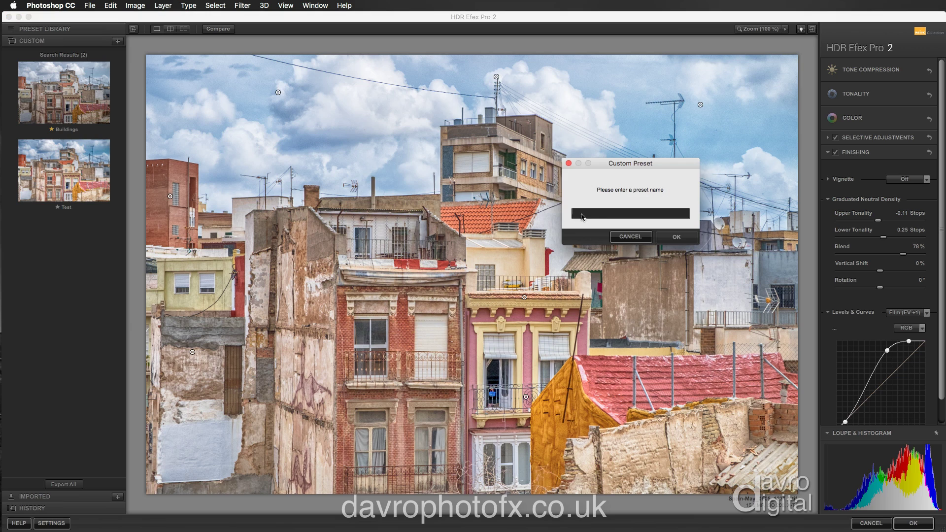
{"action": "left_click", "coordinate": [569, 164]}
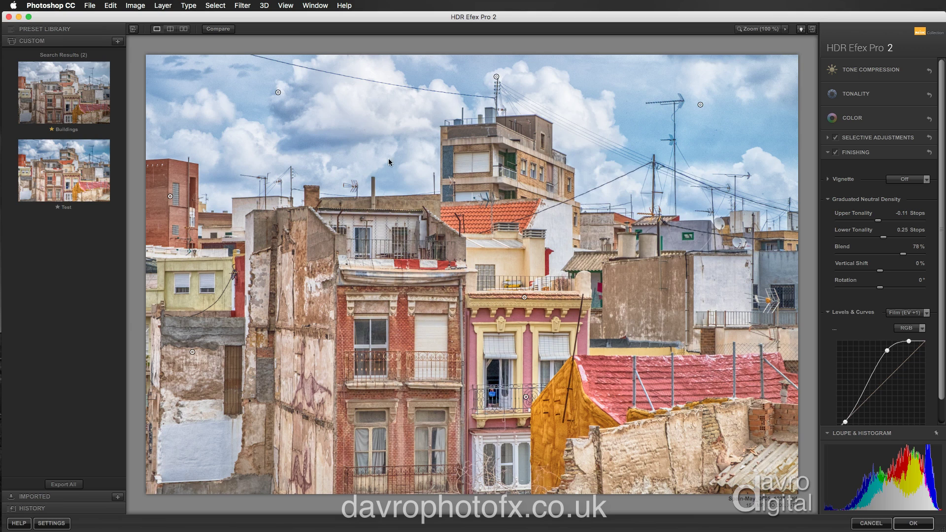
{"action": "left_click", "coordinate": [69, 29]}
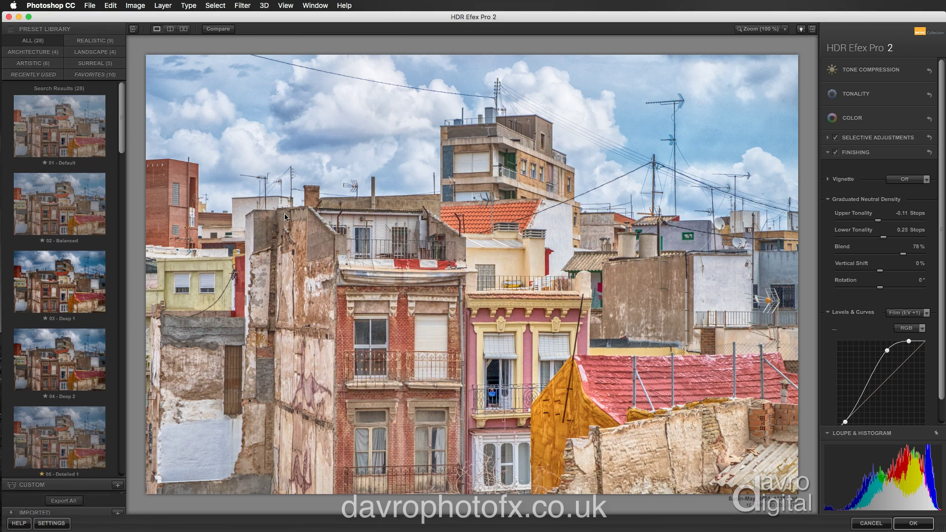
Apply the HDR Efex Pro 2 filter in Photoshop and compare the photo with its smart filters off and on
{"action": "left_click", "coordinate": [915, 524]}
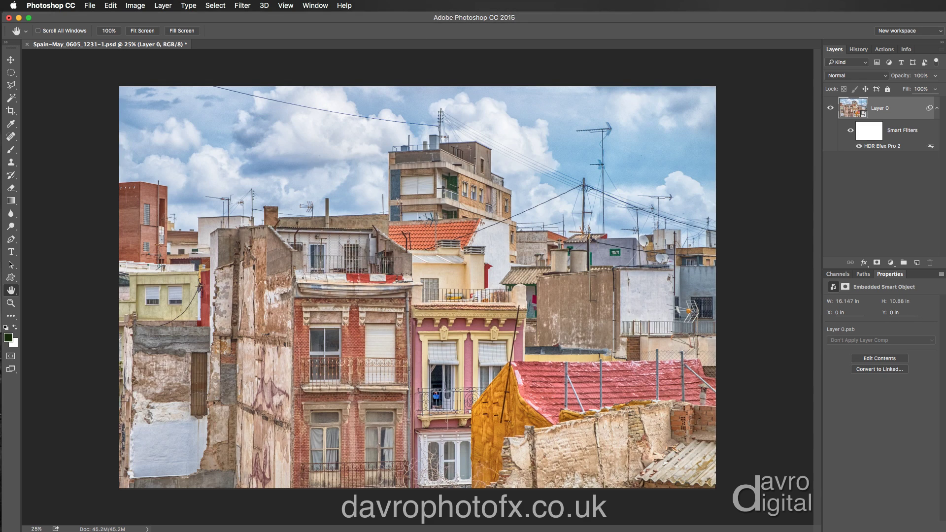
{"action": "left_click", "coordinate": [850, 132]}
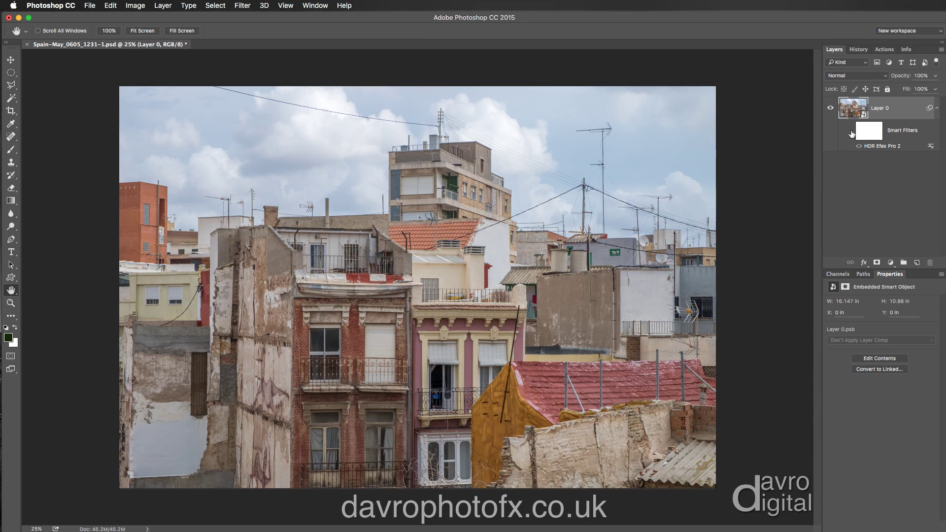
{"action": "left_click", "coordinate": [850, 132]}
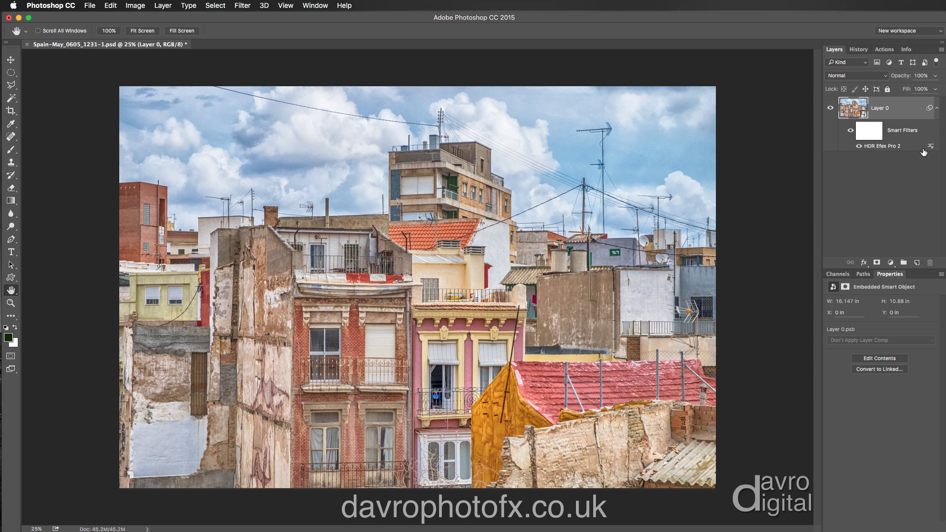
Add a Levels adjustment layer, check highlight clipping, and set the input levels to black 7, midtone about 1.16 and white 250
{"action": "left_click", "coordinate": [890, 263]}
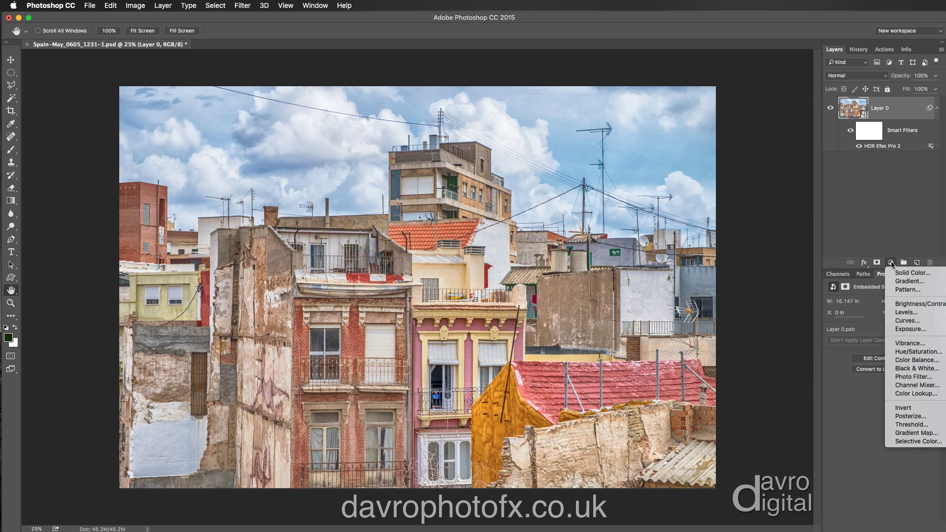
{"action": "left_click", "coordinate": [898, 314]}
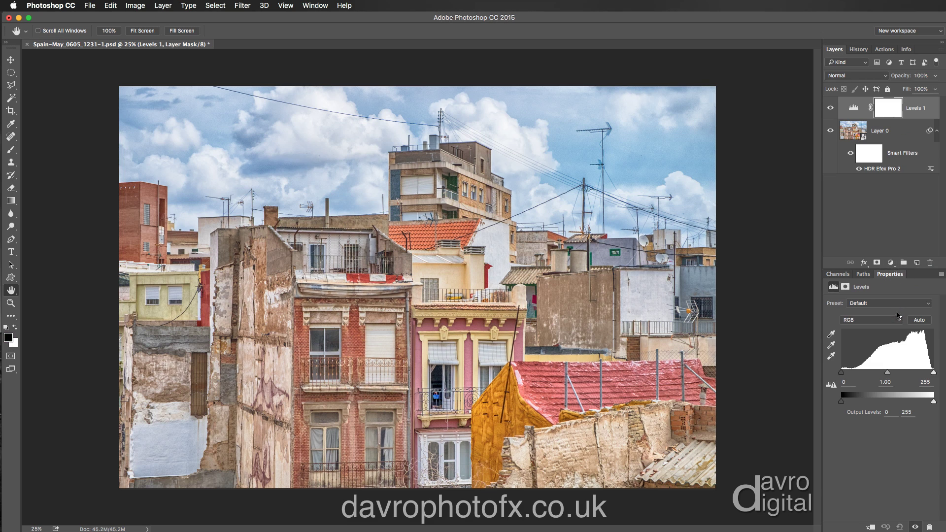
{"action": "left_click", "coordinate": [933, 373], "text": "alt"}
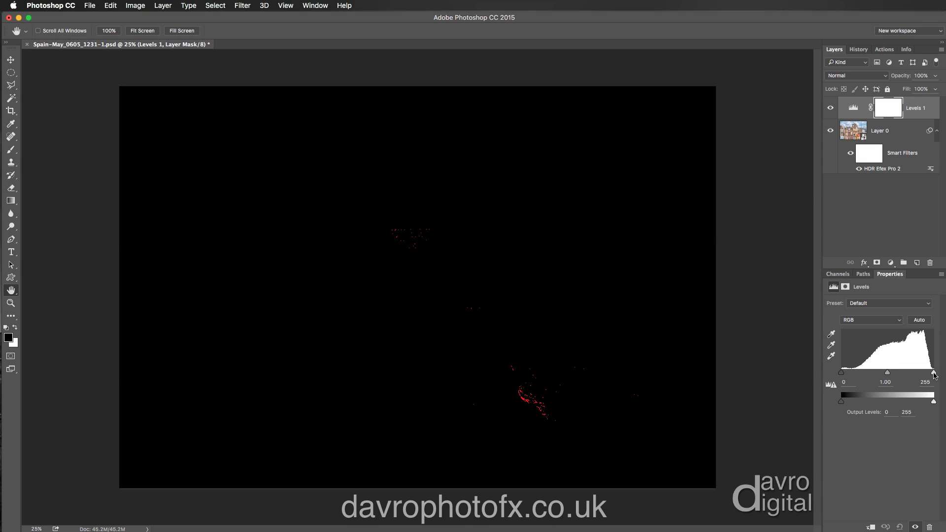
{"action": "left_click_drag", "start_coordinate": [933, 374], "coordinate": [933, 373]}
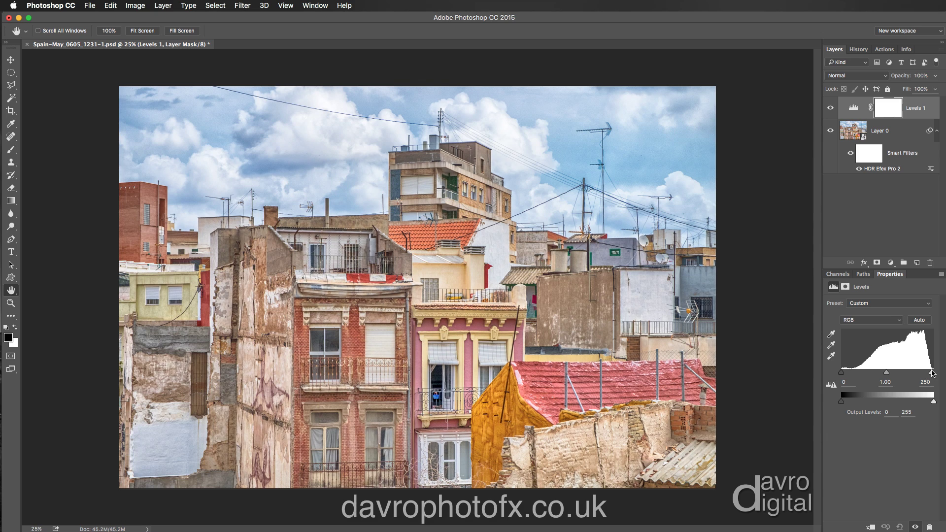
{"action": "mouse_move", "coordinate": [842, 374]}
{"action": "left_mouse_down"}
{"action": "mouse_move", "coordinate": [855, 378]}
{"action": "mouse_move", "coordinate": [844, 375]}
{"action": "left_mouse_up"}
{"action": "left_click_drag", "start_coordinate": [889, 374], "coordinate": [883, 374]}
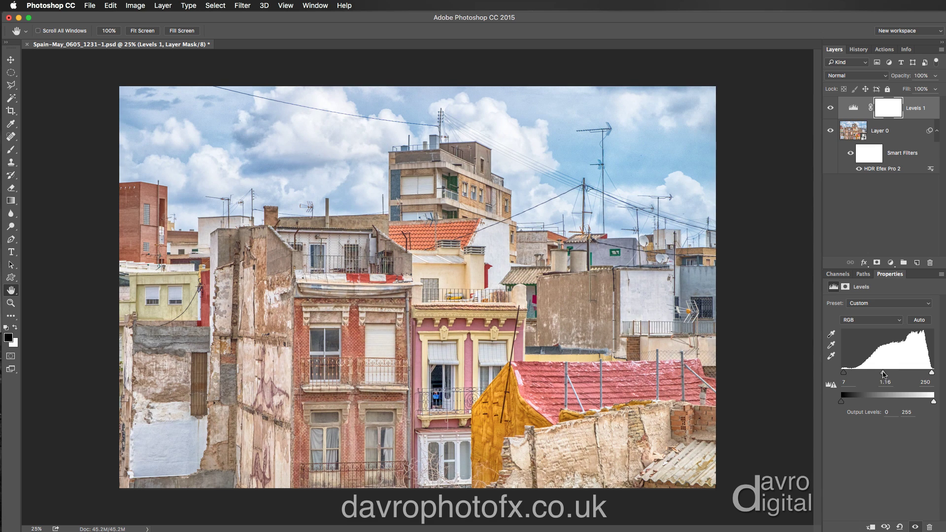
Compare the image with the Levels layer off and on, and darken its midtones slightly
{"action": "left_click", "coordinate": [831, 108]}
{"action": "left_click", "coordinate": [830, 108]}
{"action": "left_click_drag", "start_coordinate": [882, 374], "coordinate": [886, 374]}
Compare the Levels-adjusted photo without and with the HDR smart filter, leaving the filter on for closer viewing
{"action": "left_click", "coordinate": [850, 154]}
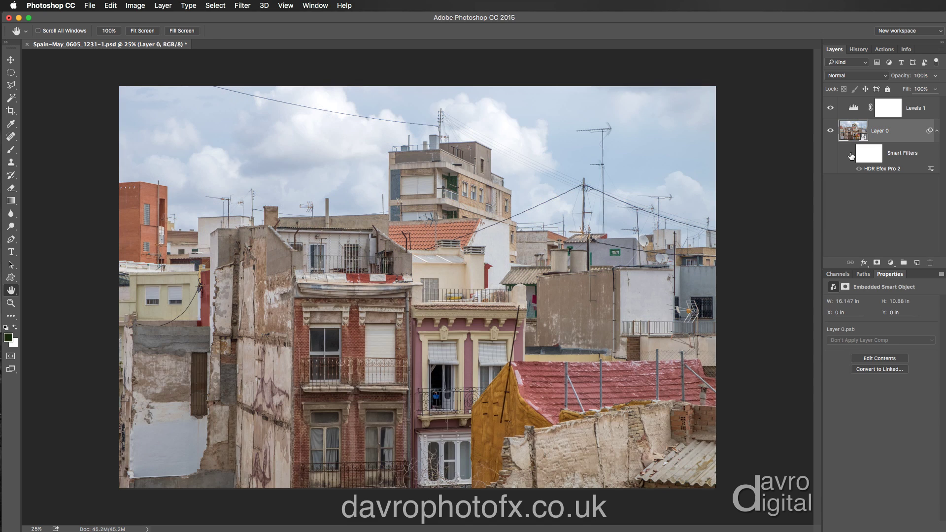
{"action": "left_click", "coordinate": [850, 155]}
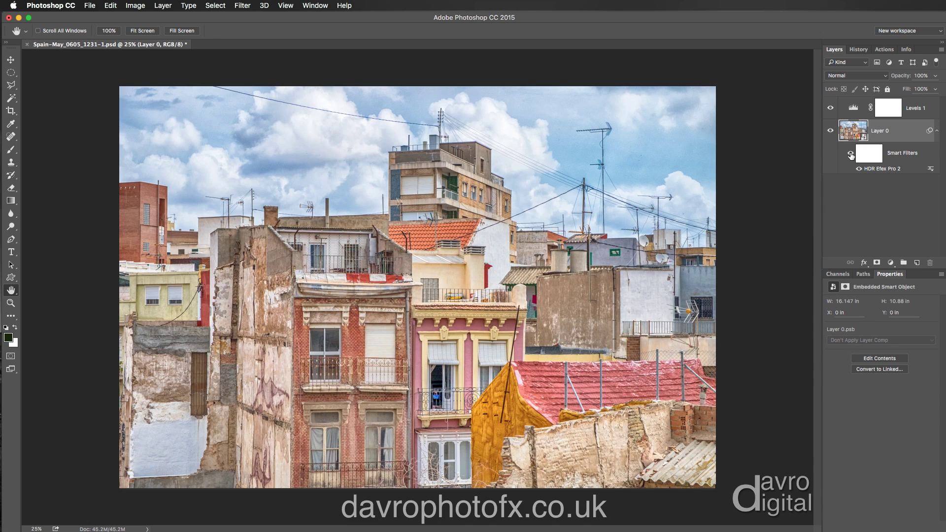
{"action": "key", "text": "super+equal"}
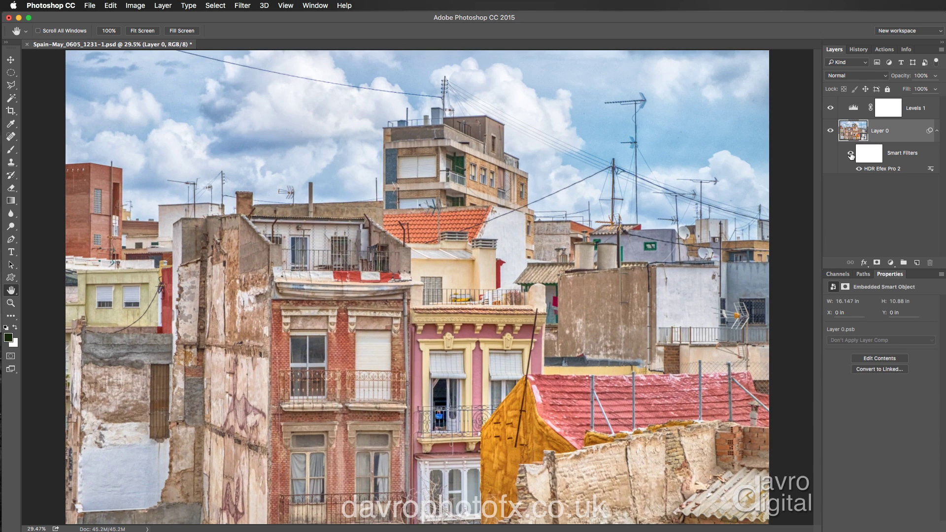